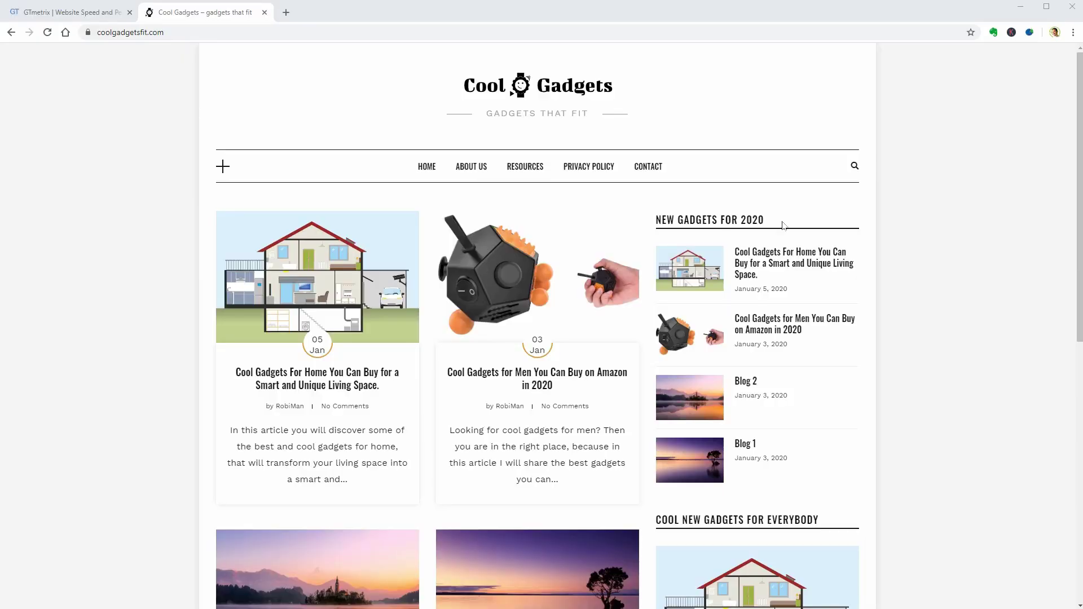
scroll(980, 219, "down", 7)
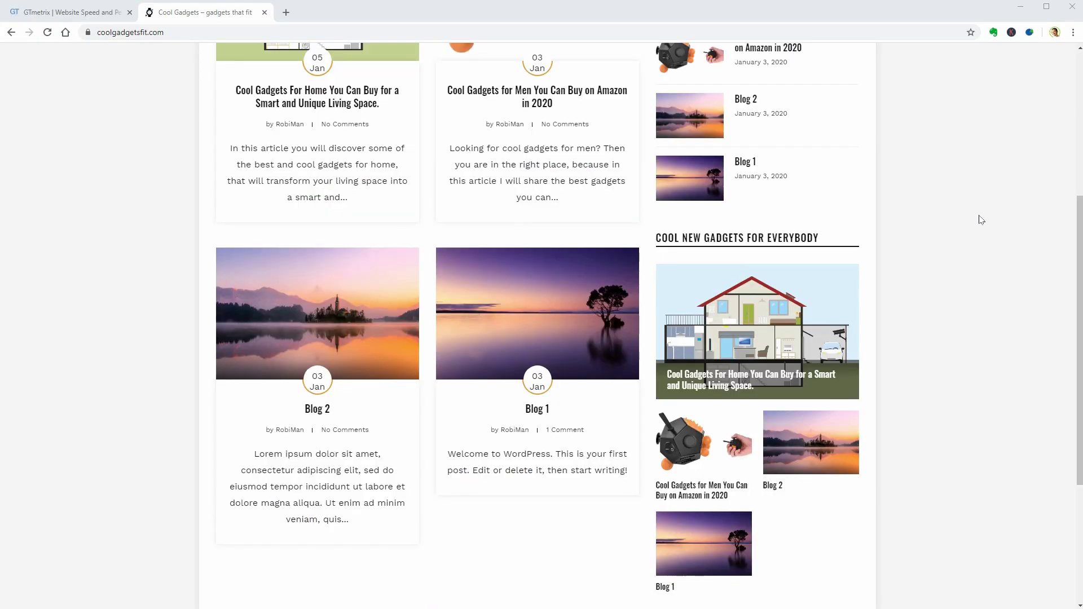
scroll(981, 220, "down", 2)
scroll(980, 220, "up", 10)
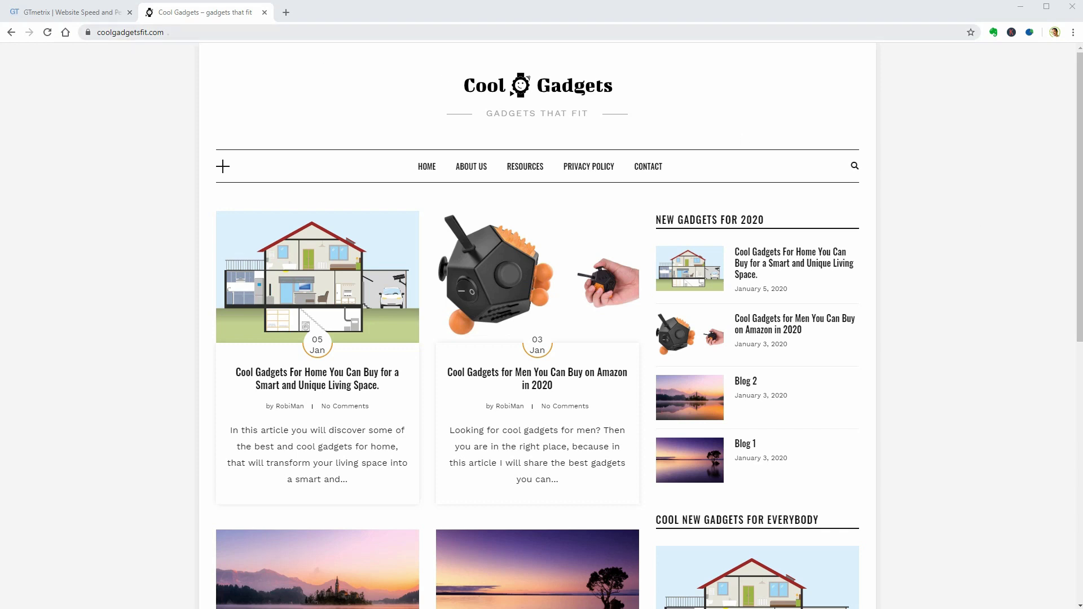
left_click(167, 33)
key("ctrl+c")
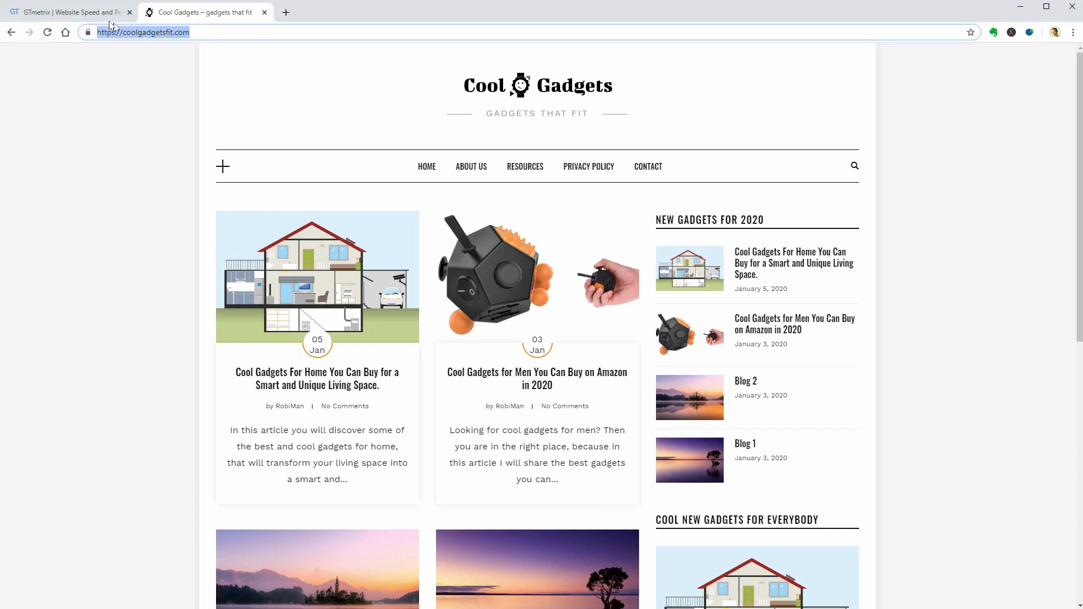
left_click(85, 12)
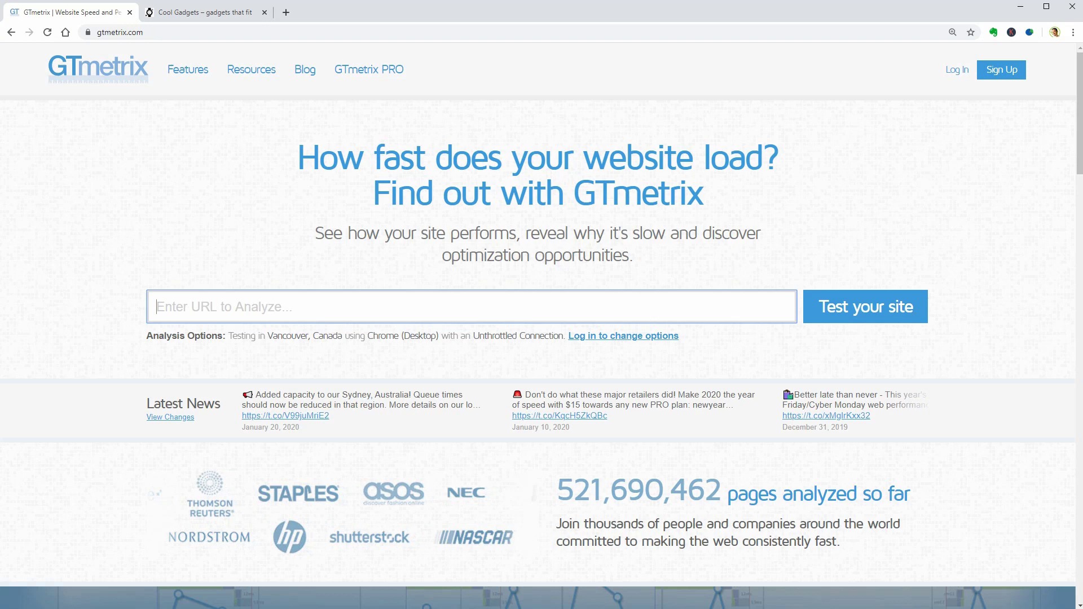
right_click(282, 294)
left_click(351, 394)
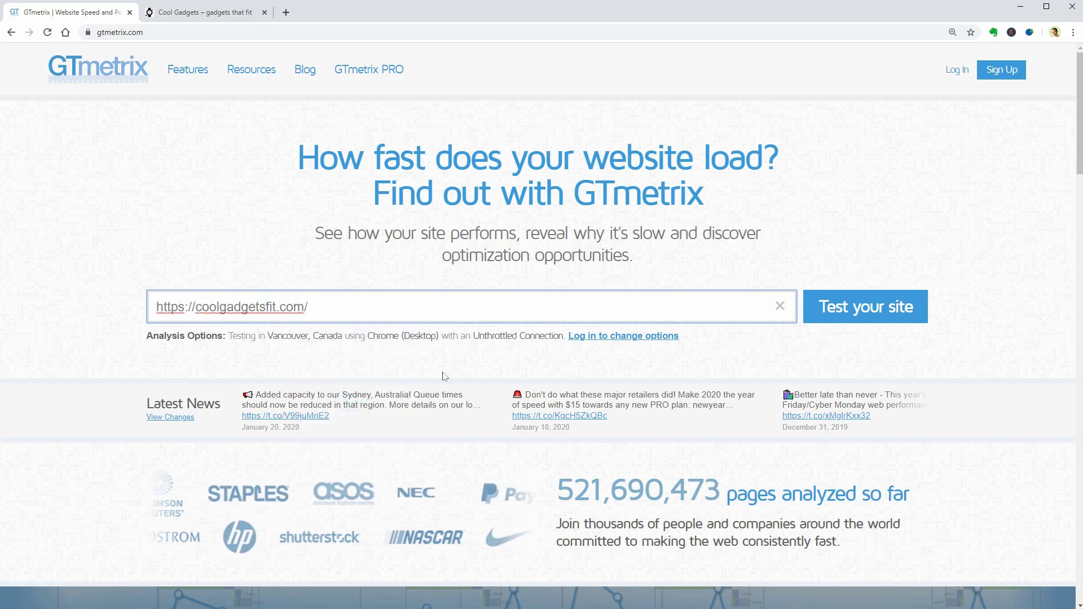
left_click(864, 309)
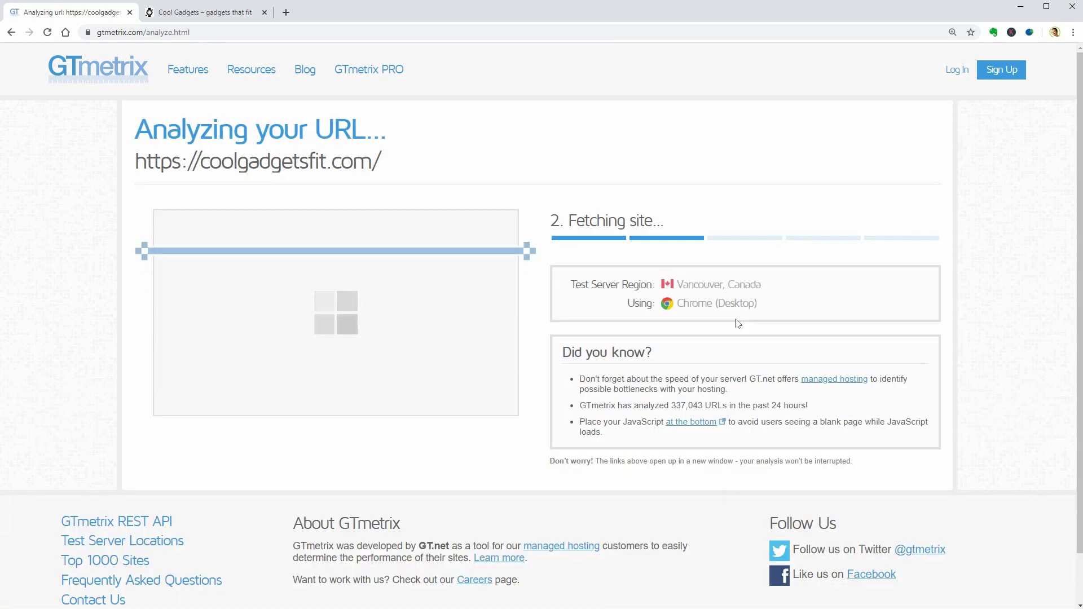
Load the Cool Gadgets site's /wp-admin login page
left_click(226, 12)
left_click(227, 32)
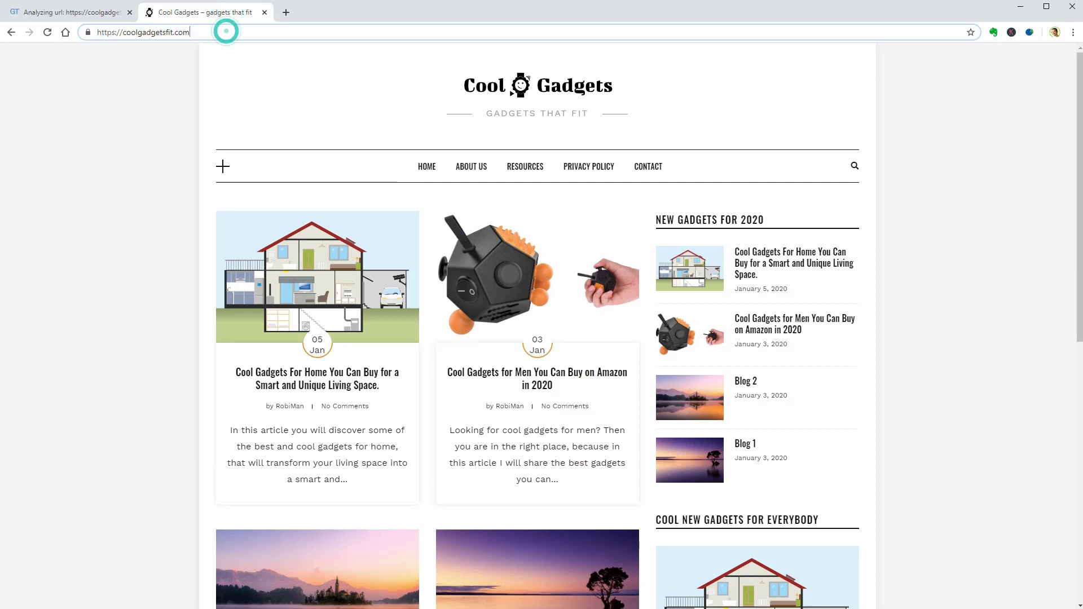
type("/wp-admin")
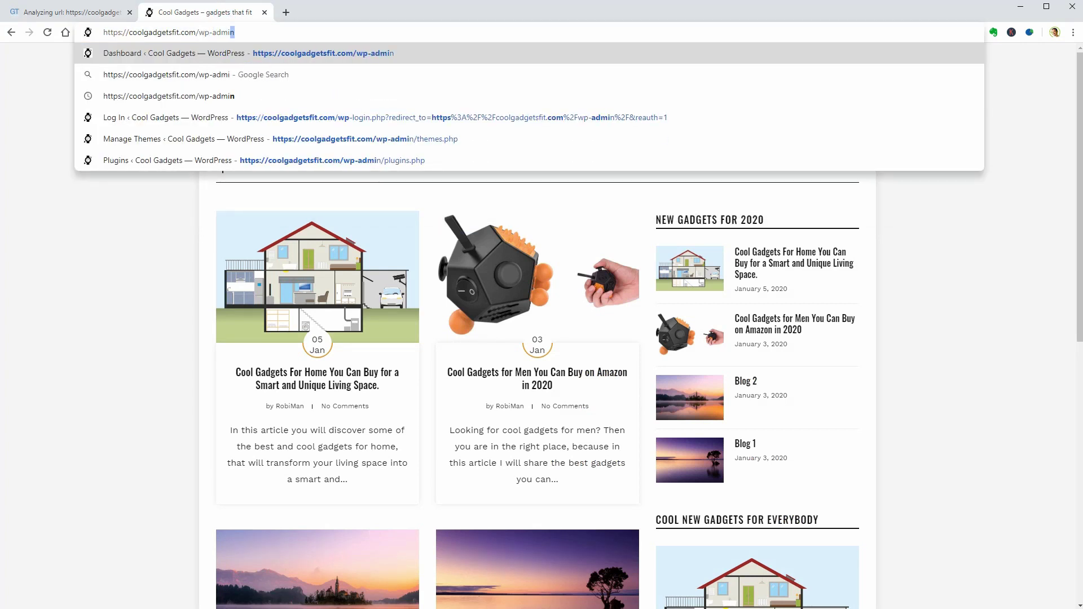
key("Return")
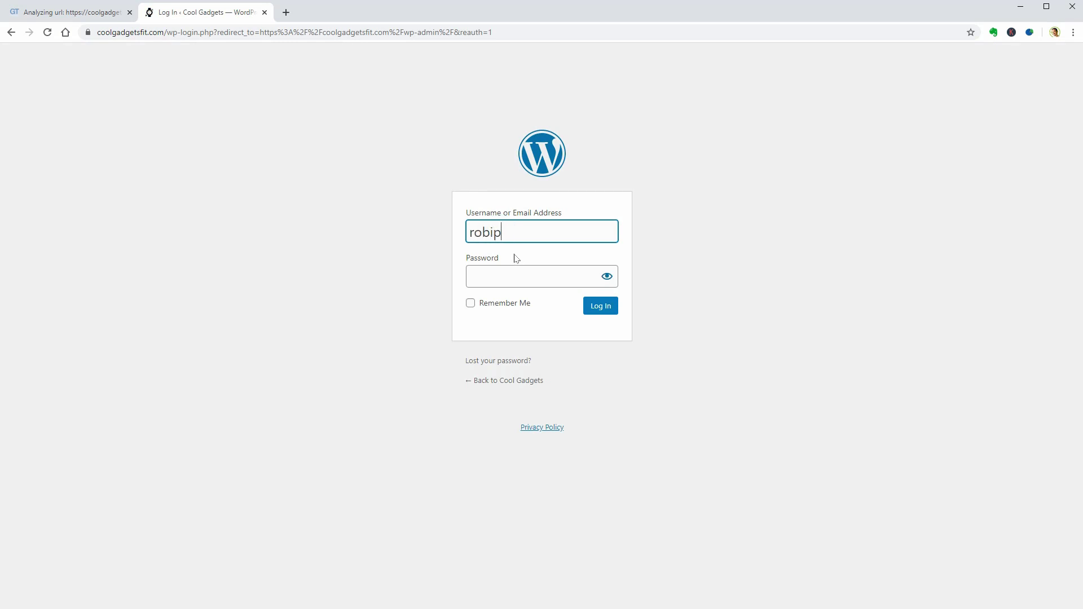
Log in with the account e-mail and password, then zoom the dashboard to 125%
key("Tab")
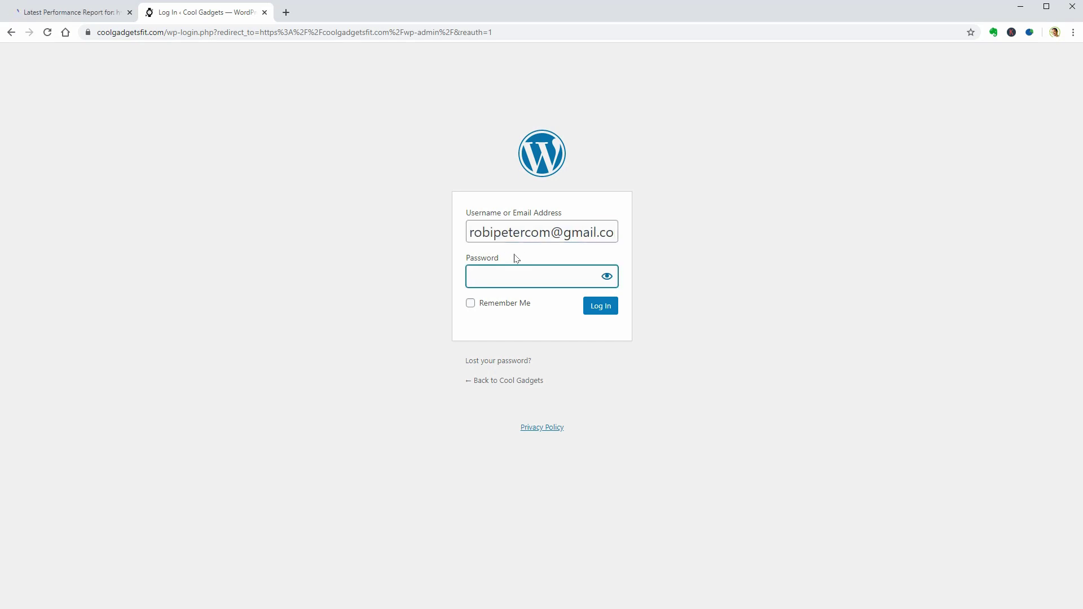
type("••••••••••••••••")
left_click(601, 307)
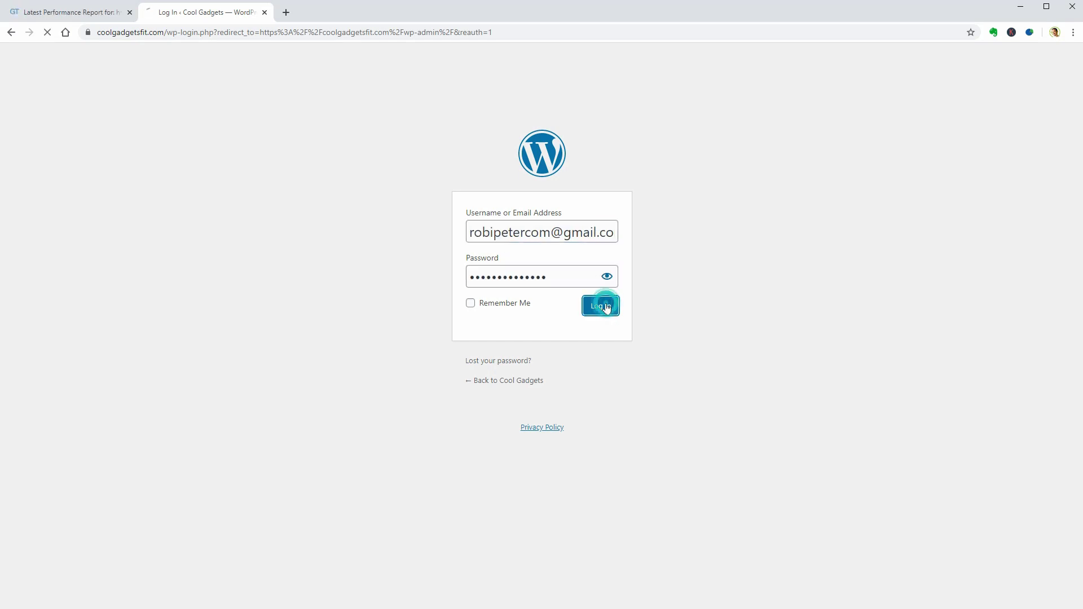
key("ctrl+plus")
key("ctrl+plus")
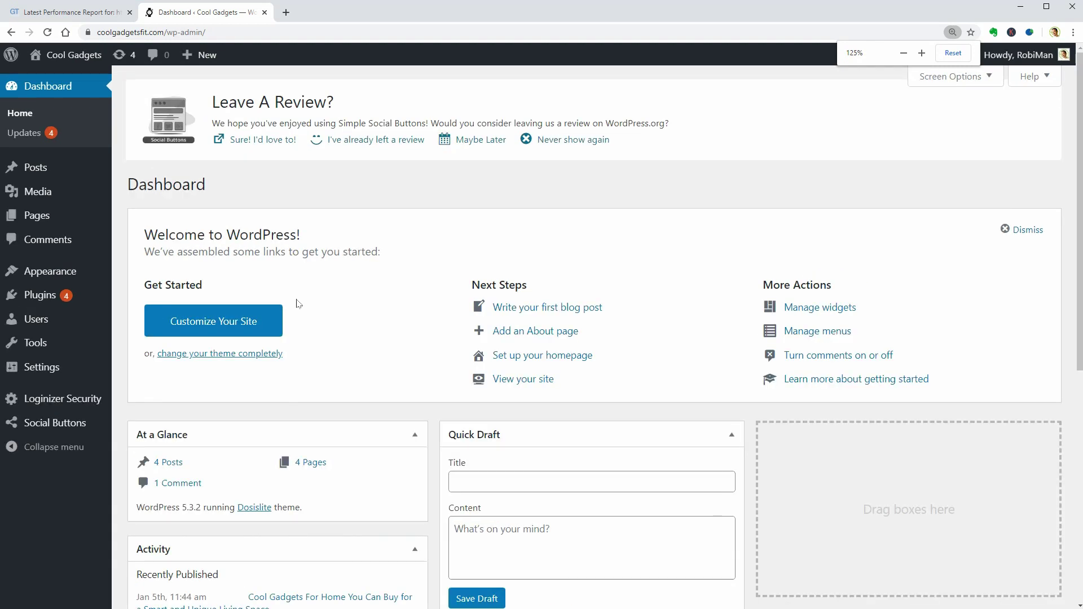
Update All-in-One WP Migration, then activate it and SG Optimizer in Installed Plugins
mouse_move(81, 304)
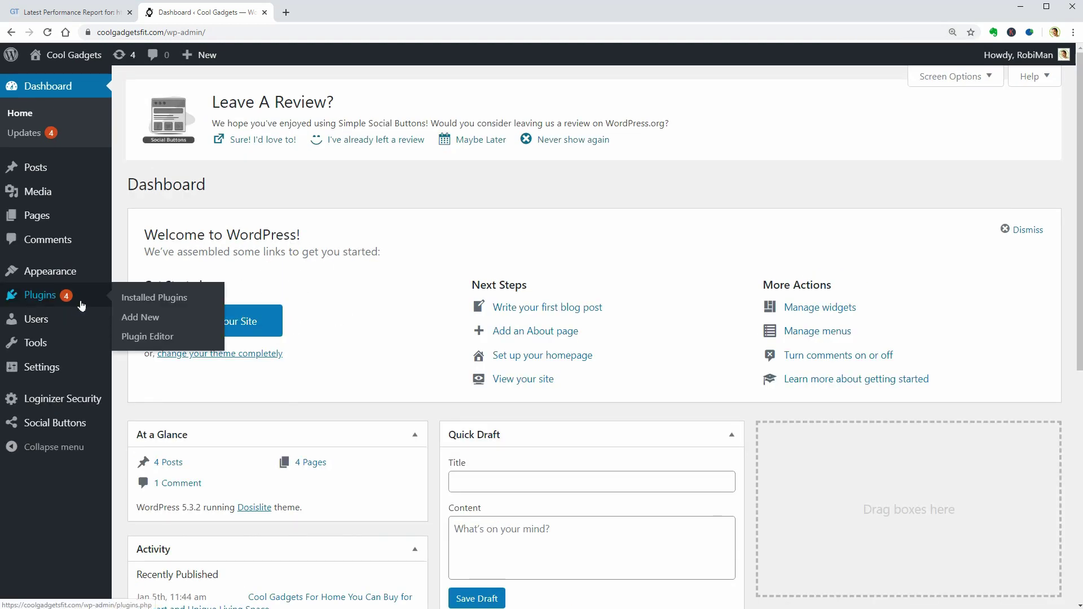
left_click(143, 301)
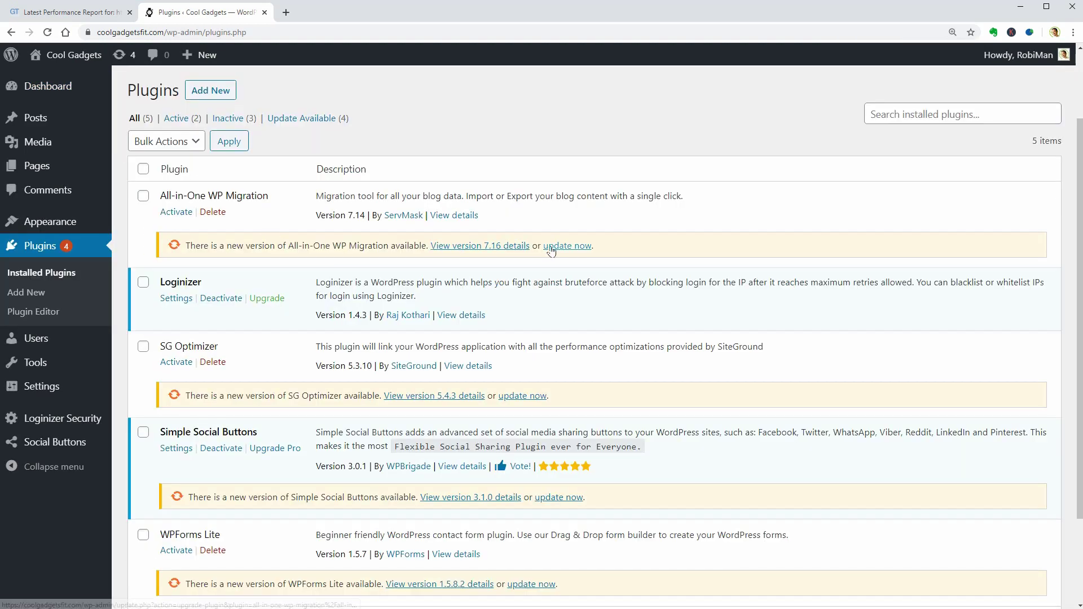
left_click(551, 247)
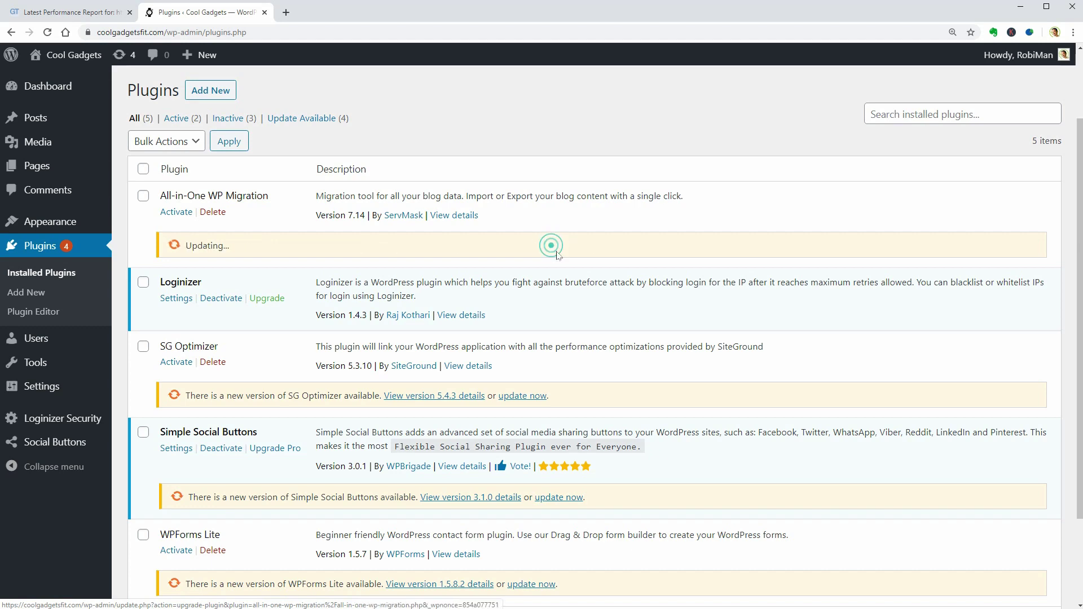
scroll(570, 271, "down", 2)
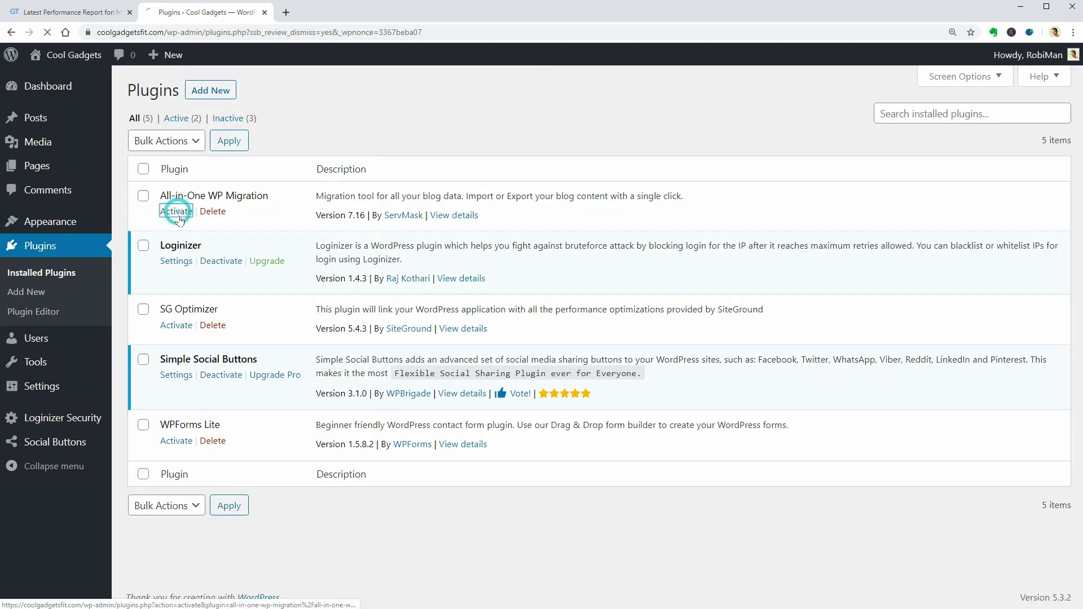
left_click(176, 211)
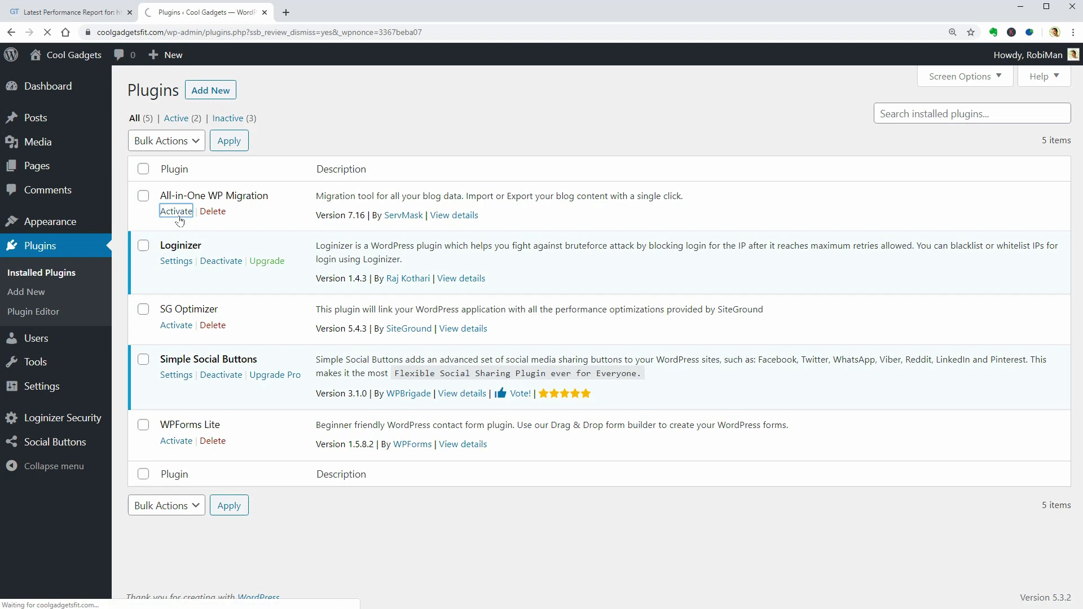
left_click(177, 368)
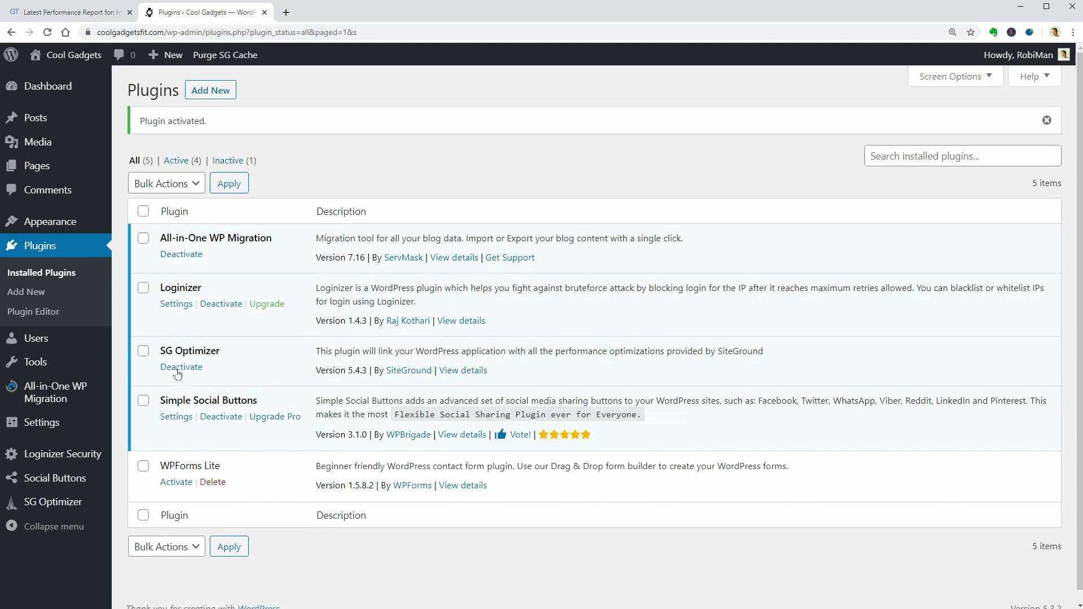
Activate WPForms Lite, then highlight GTmetrix's 77% PageSpeed and 75% YSlow scores
left_click(176, 482)
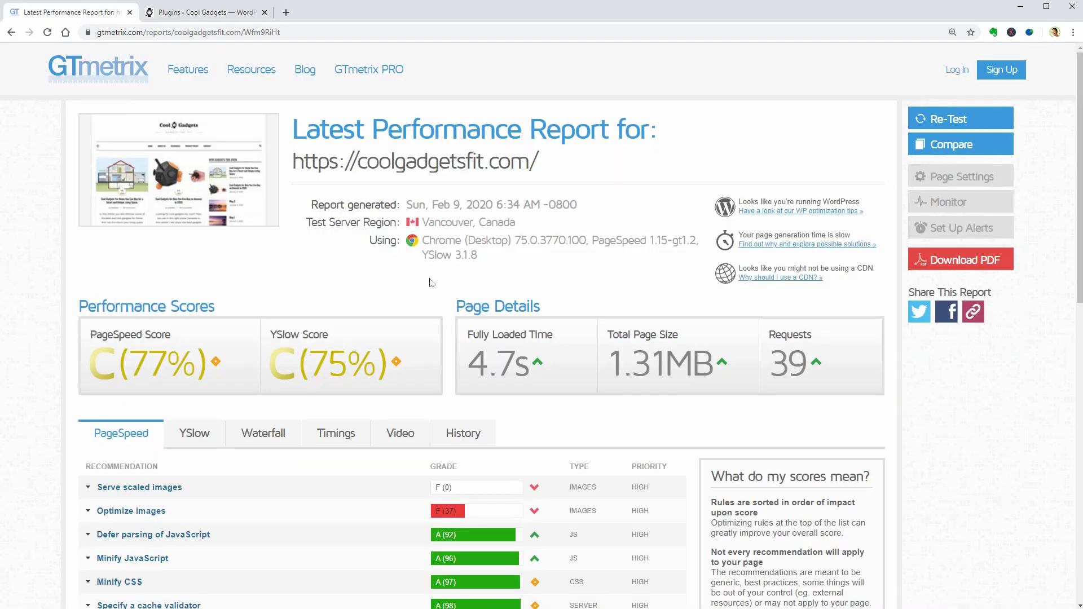
key("ctrl+1")
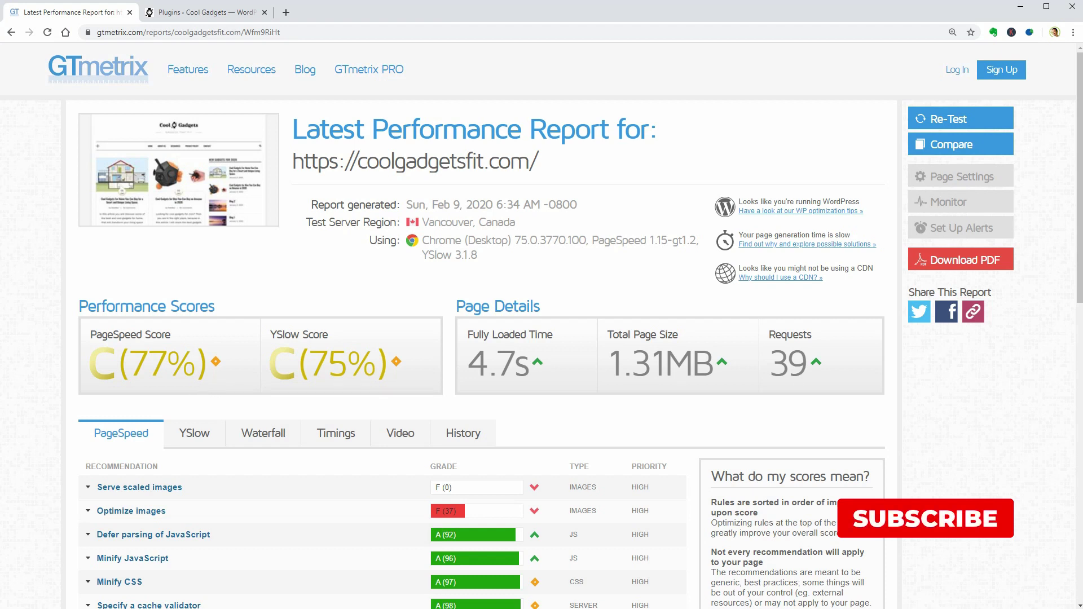
left_click_drag(127, 364, 197, 368)
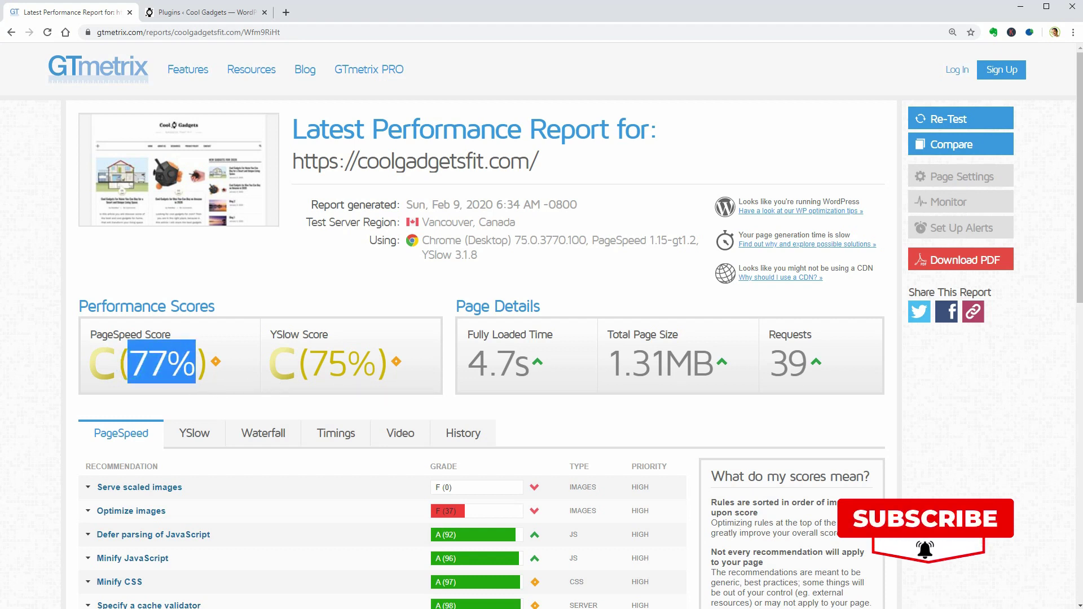
left_click_drag(308, 364, 377, 367)
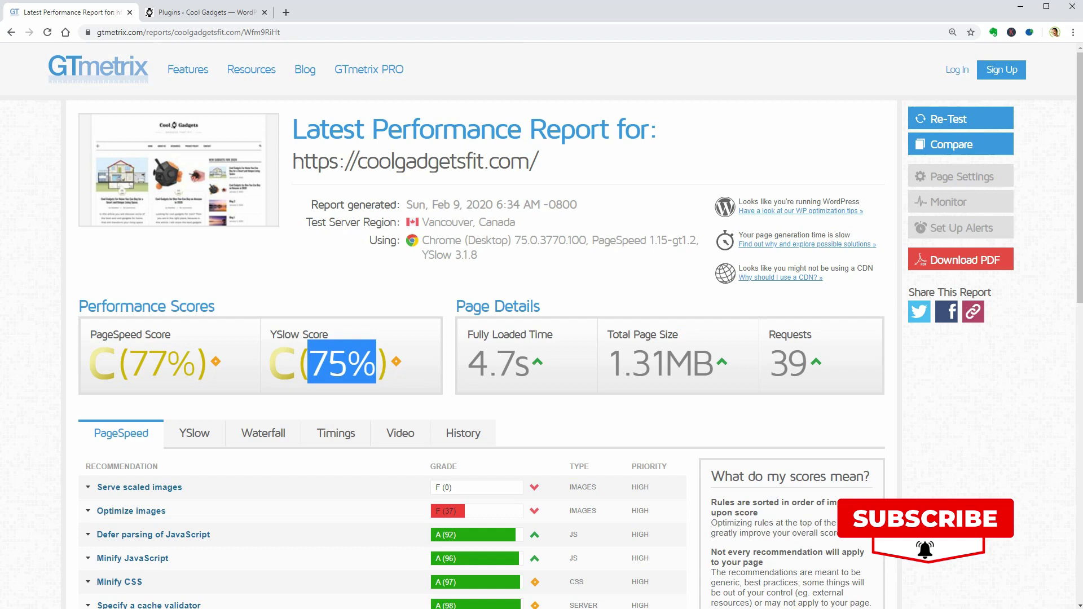
scroll(684, 398, "down", 2)
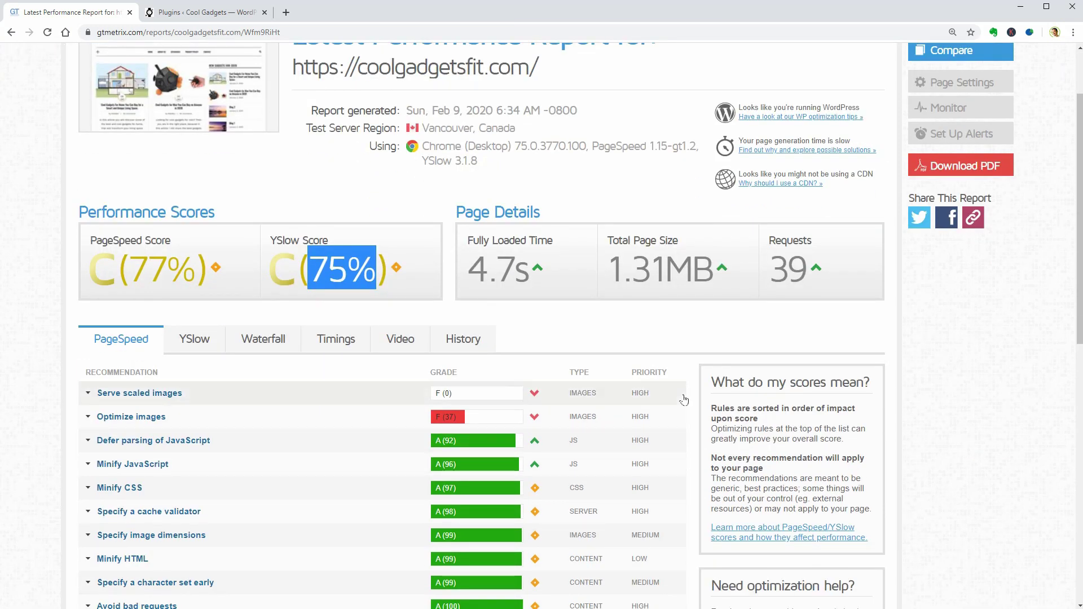
scroll(684, 400, "up", 2)
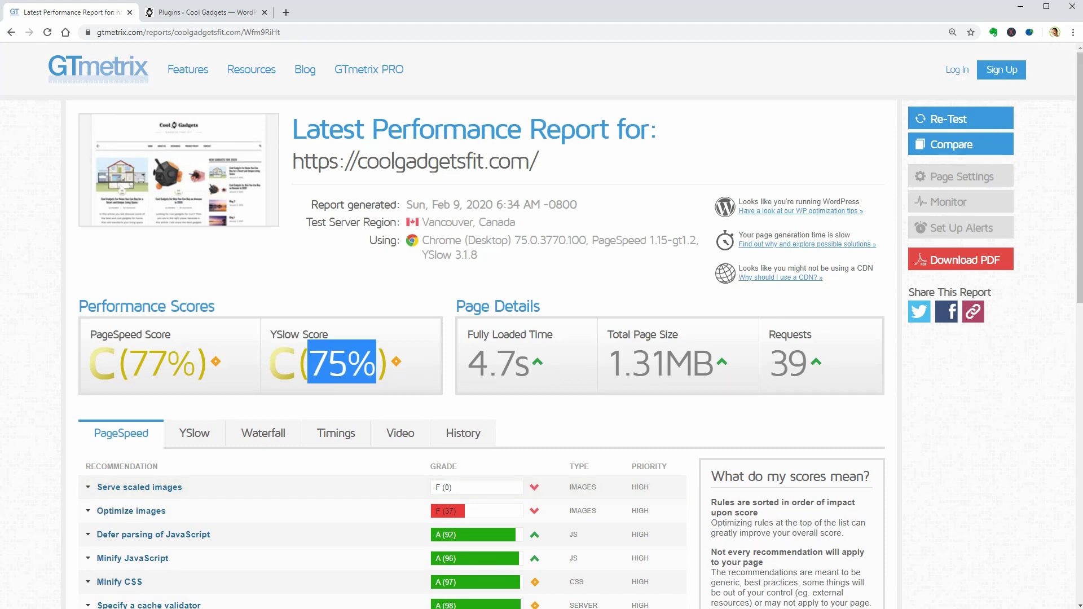
Install and activate Elementor Page Builder, Akismet Anti-Spam and Yoast SEO
left_click(223, 15)
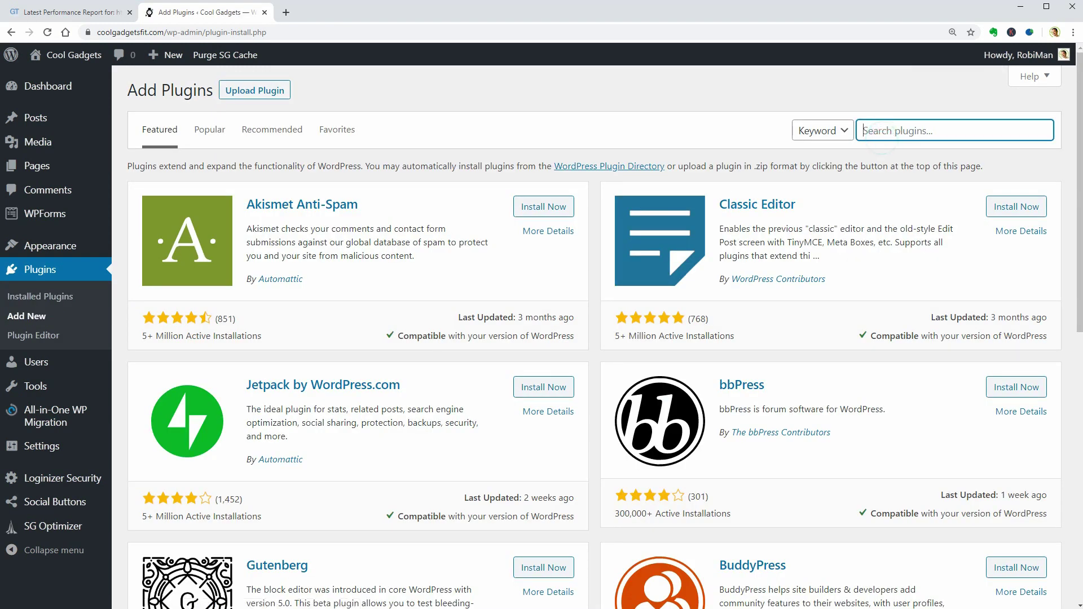
type("elementor")
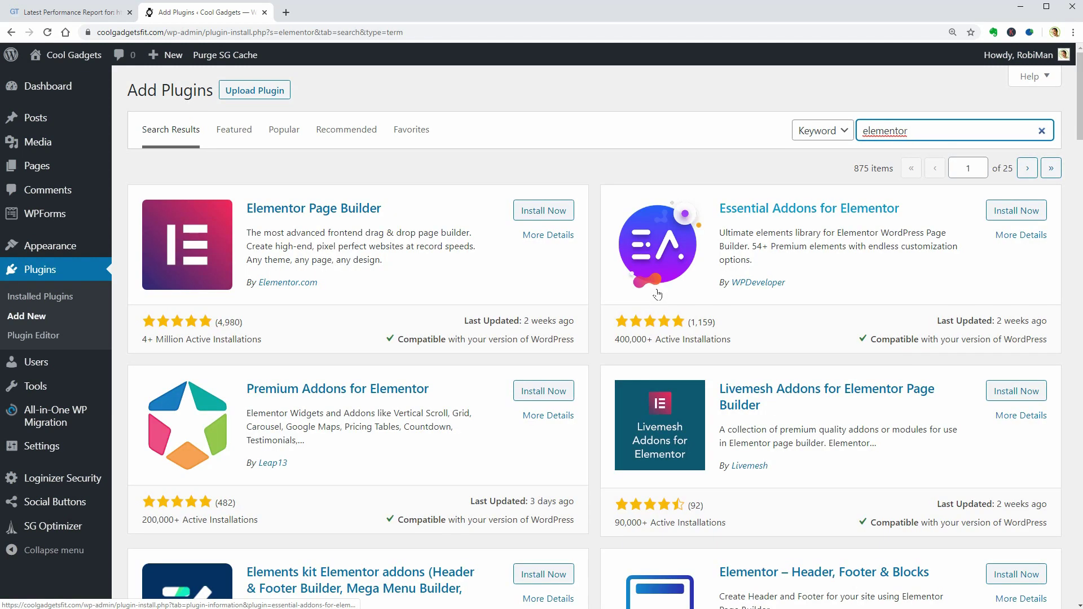
left_click(551, 215)
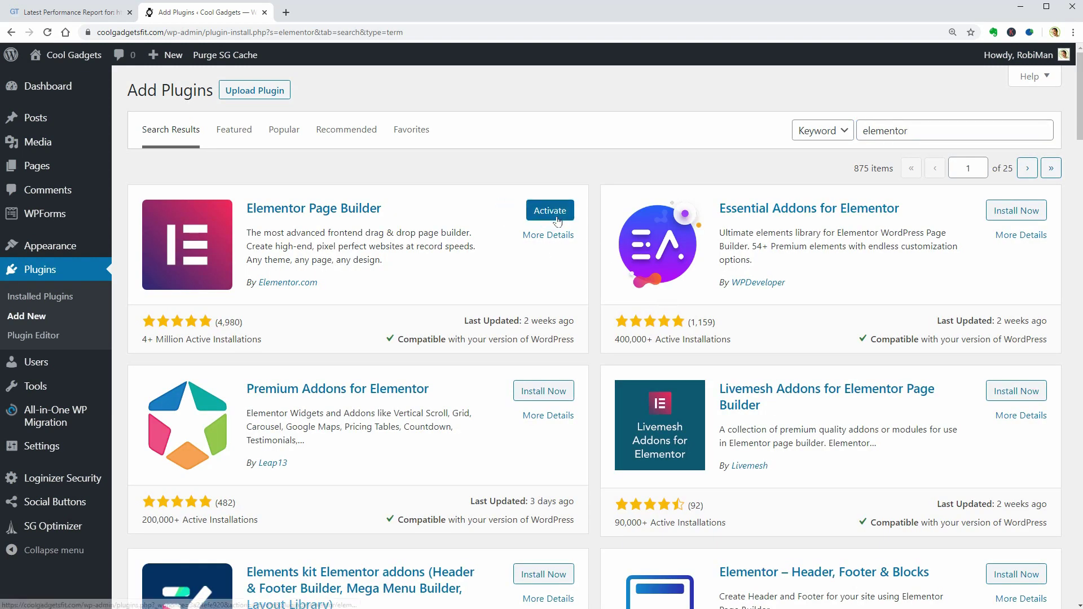
left_click(545, 212)
left_click(544, 212)
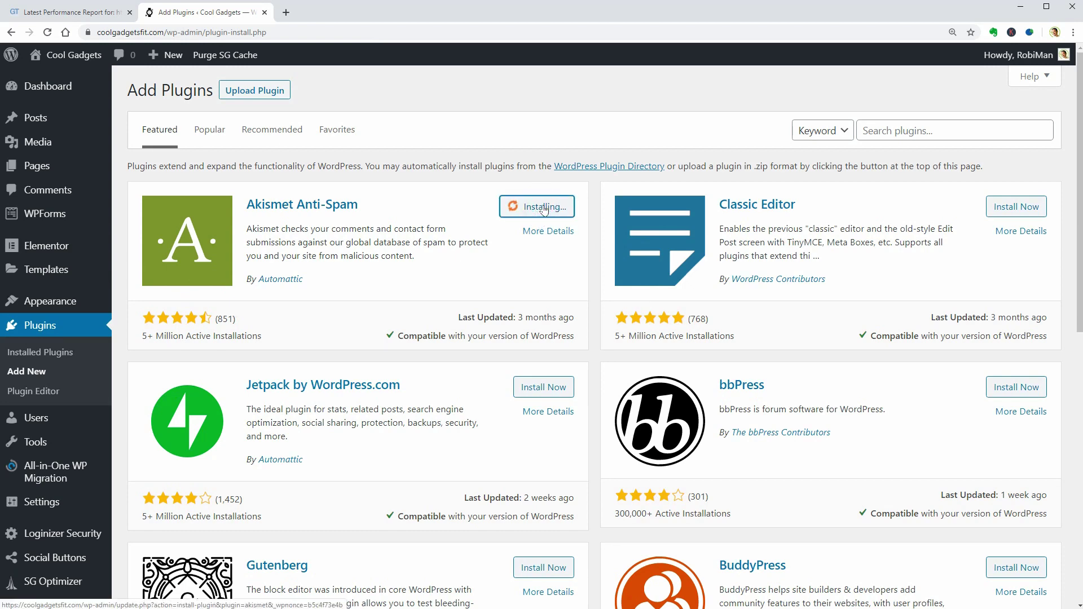
left_click(547, 207)
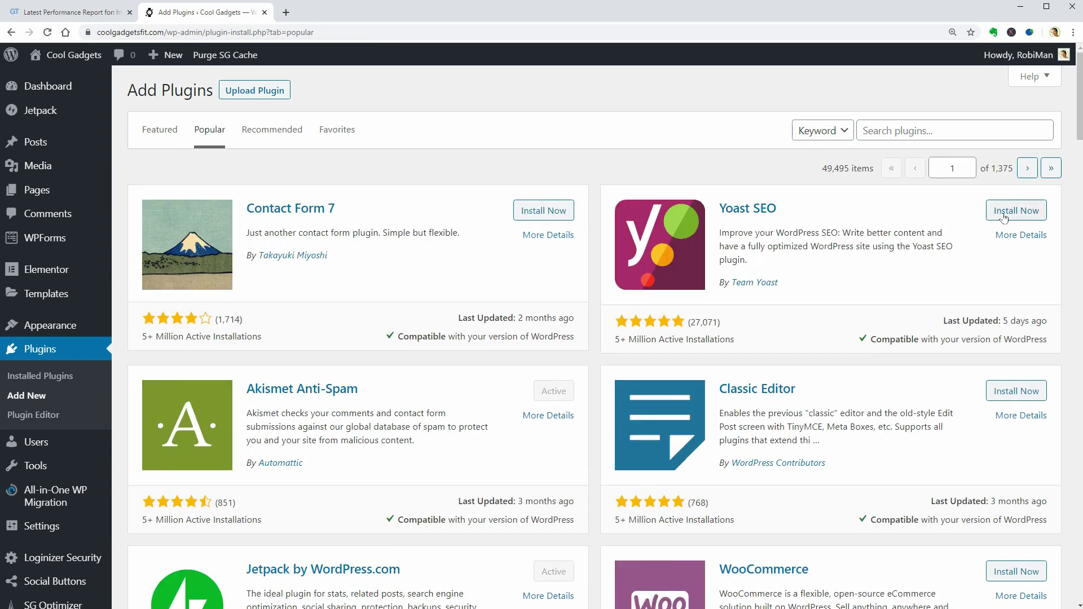
left_click(1005, 211)
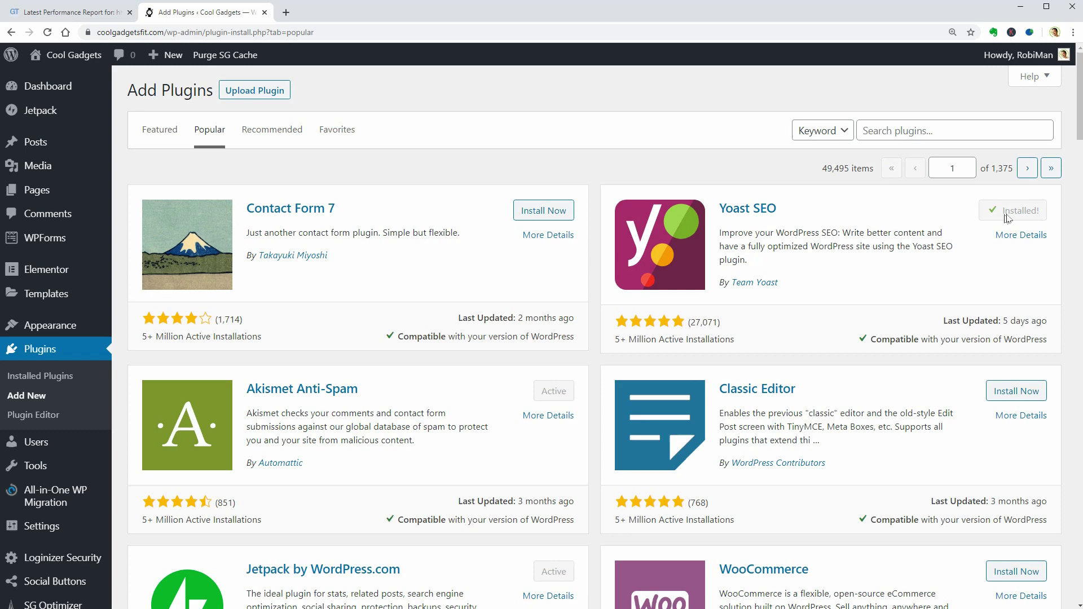
left_click(1011, 210)
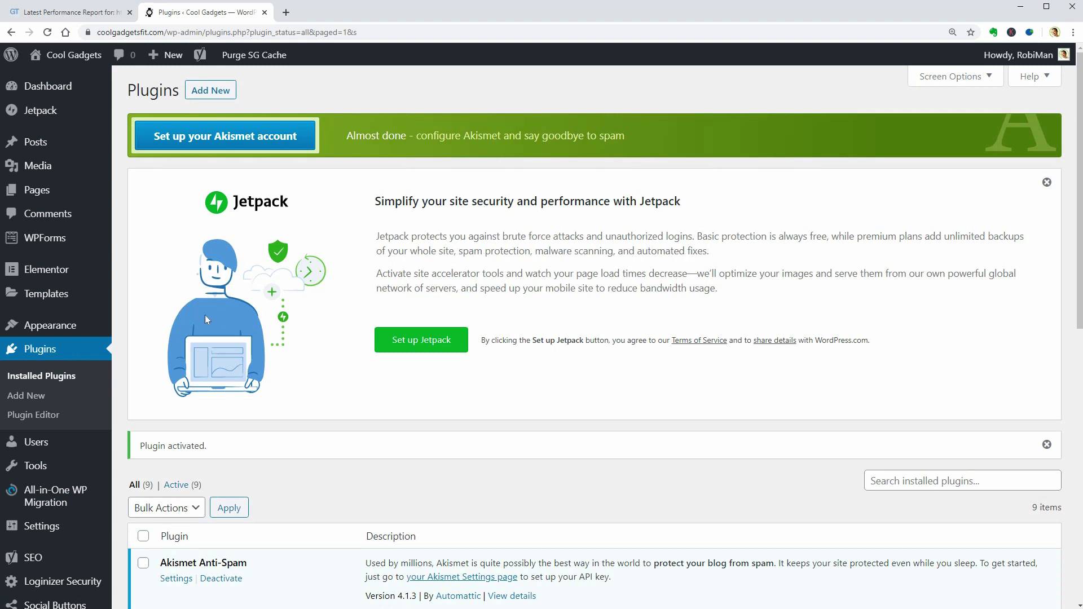
Return to Installed Plugins and dismiss the Jetpack promotion panel
mouse_move(84, 328)
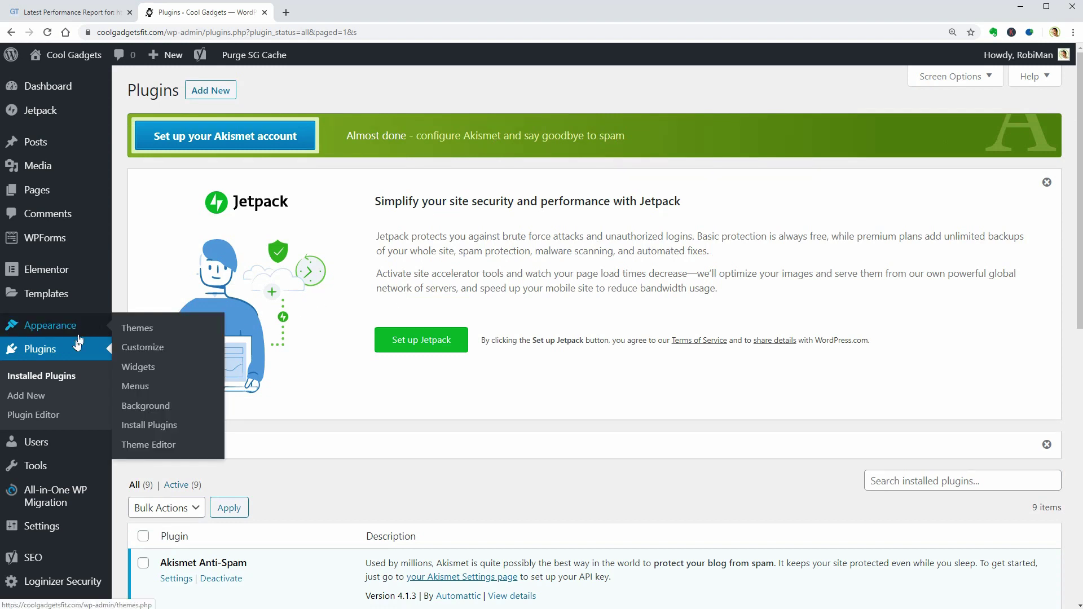
left_click(73, 380)
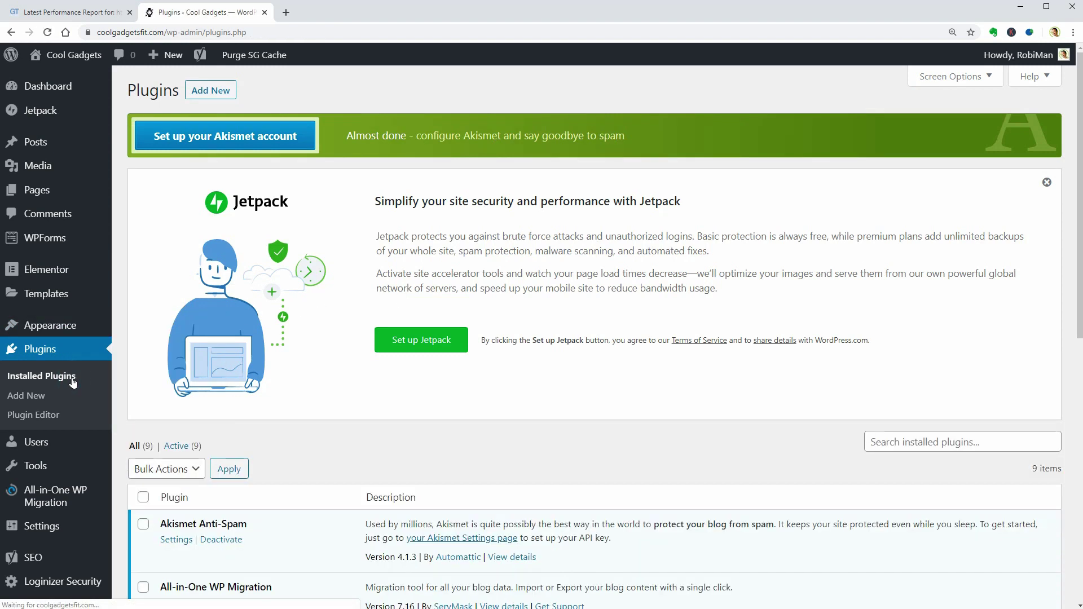
left_click(1048, 182)
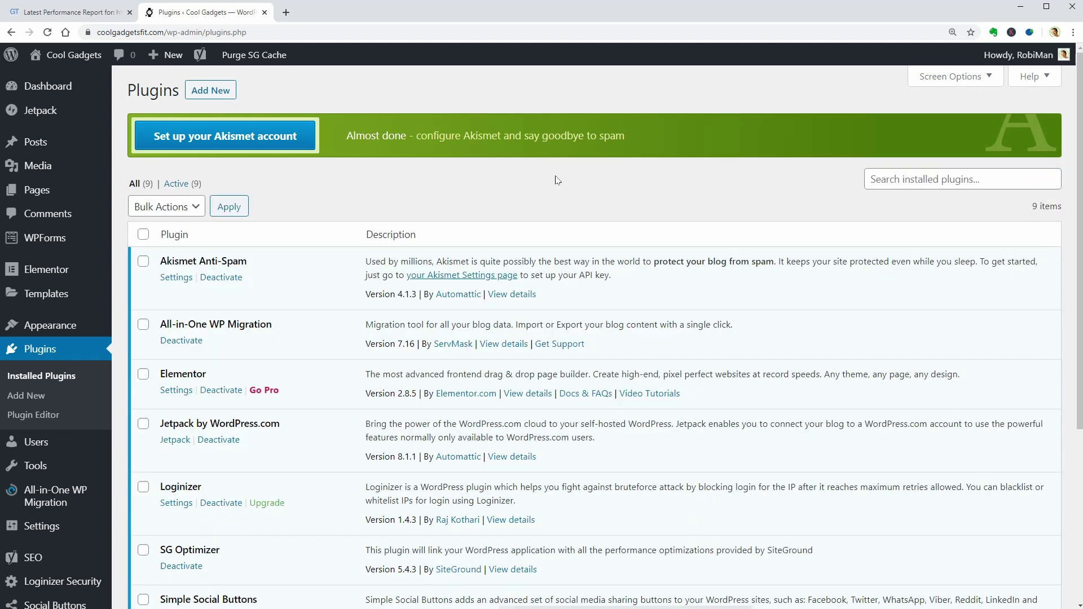
scroll(557, 180, "down", 5)
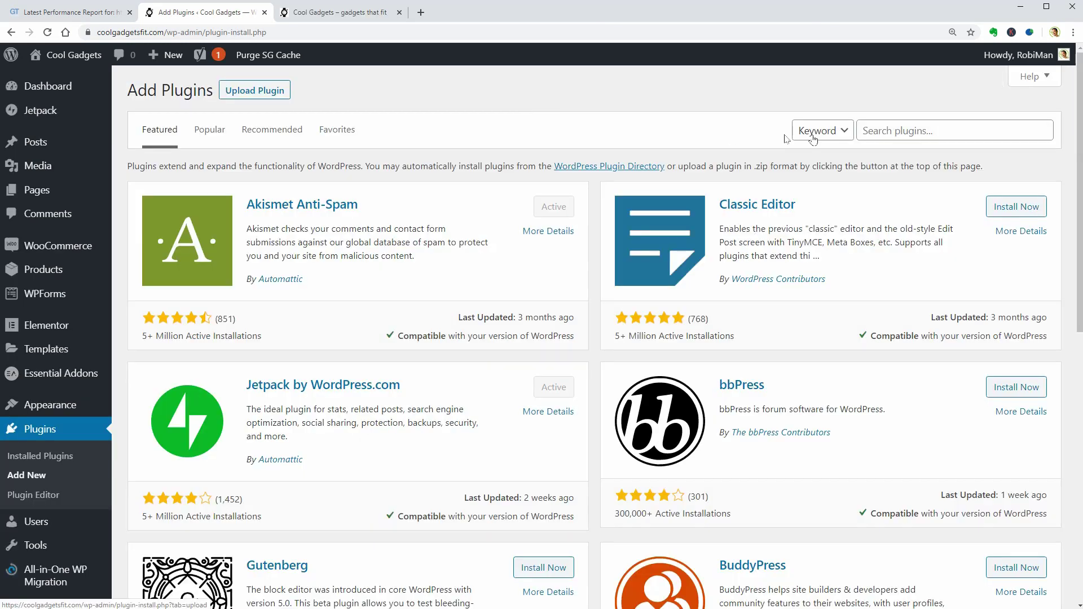
Search for 'orbit fox' and install the Orbit Fox plugin
left_click(889, 131)
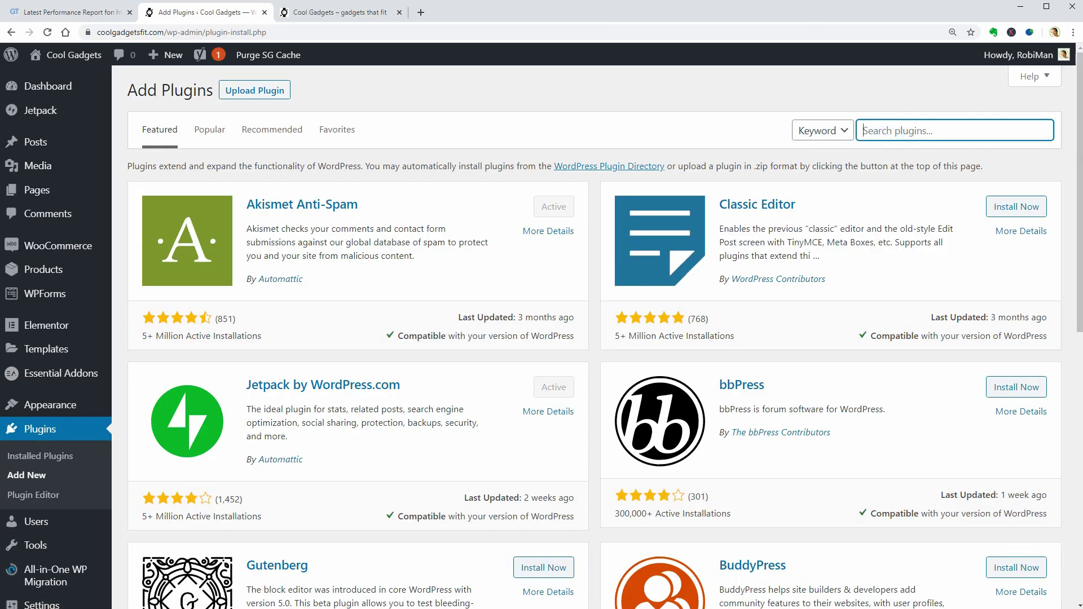
type("orbit fox")
left_click(543, 209)
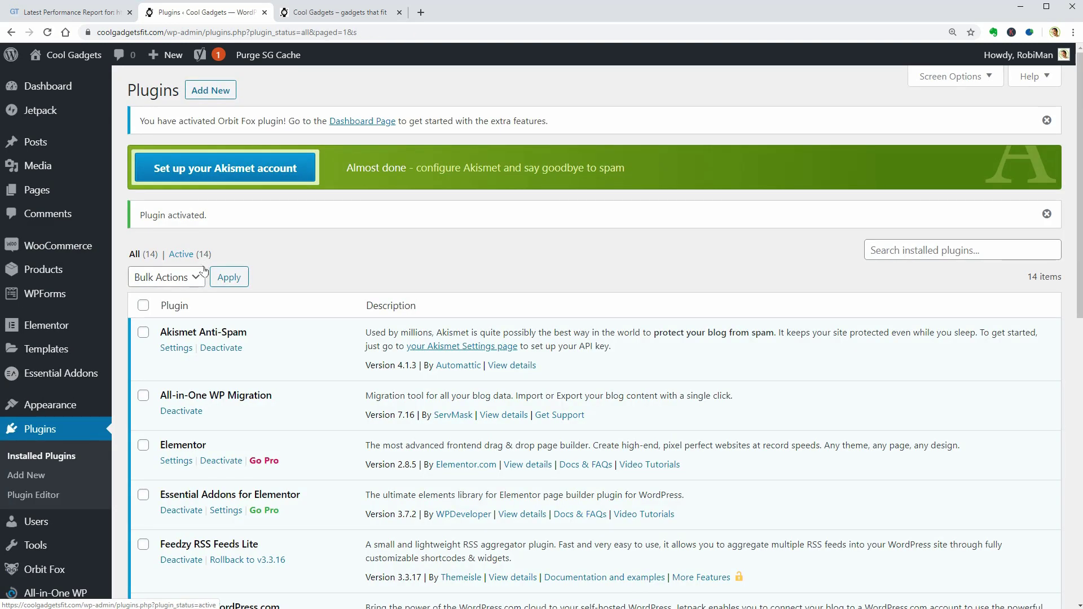
Re-test coolgadgetsfit.com in GTmetrix and highlight the new 55 request count
left_click(92, 15)
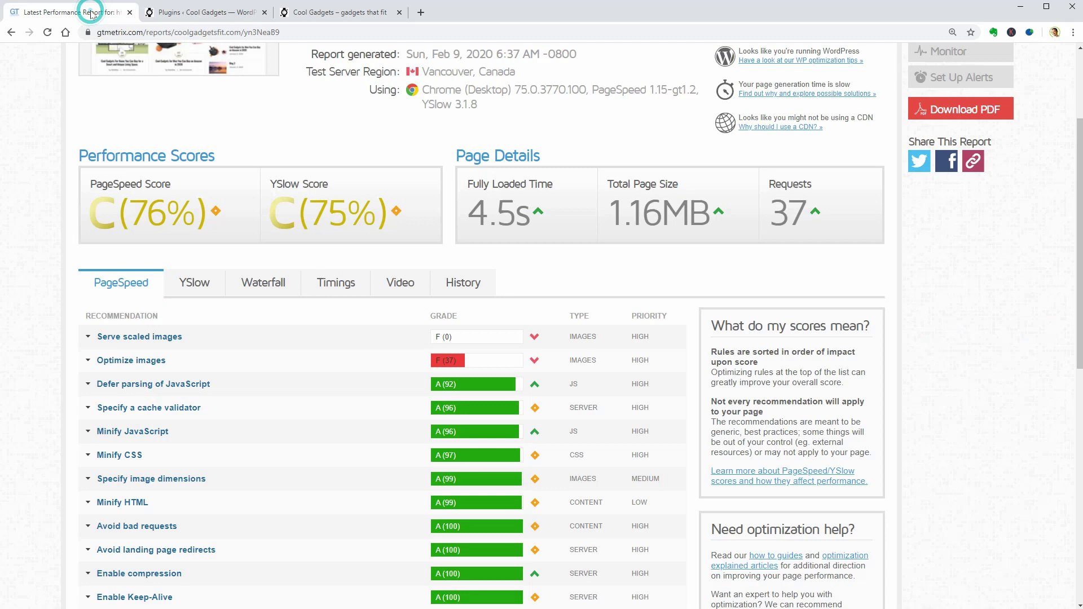
scroll(542, 326, "up", 3)
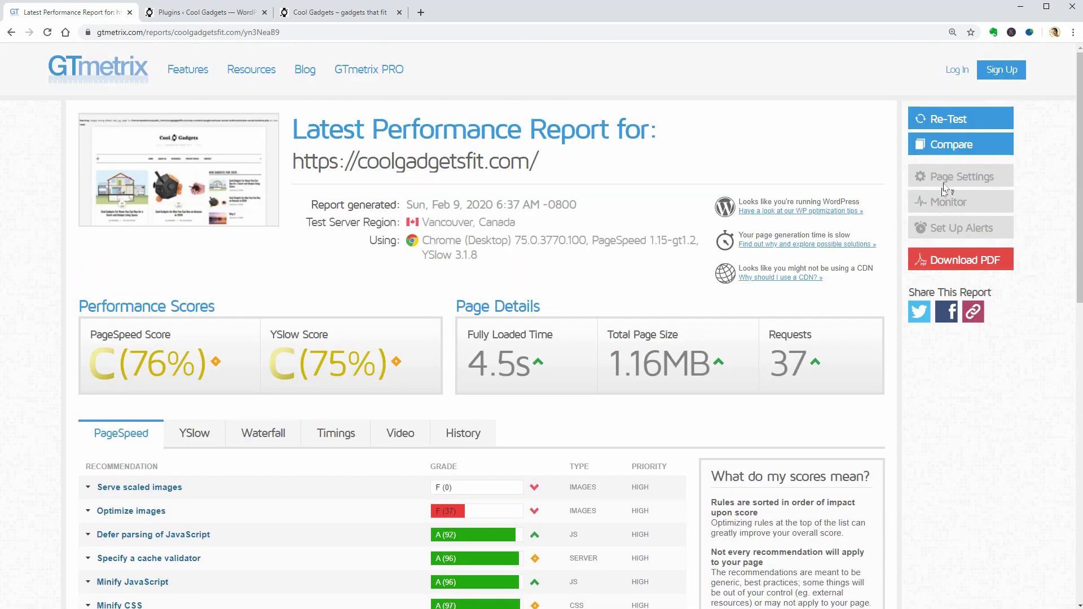
left_click(937, 124)
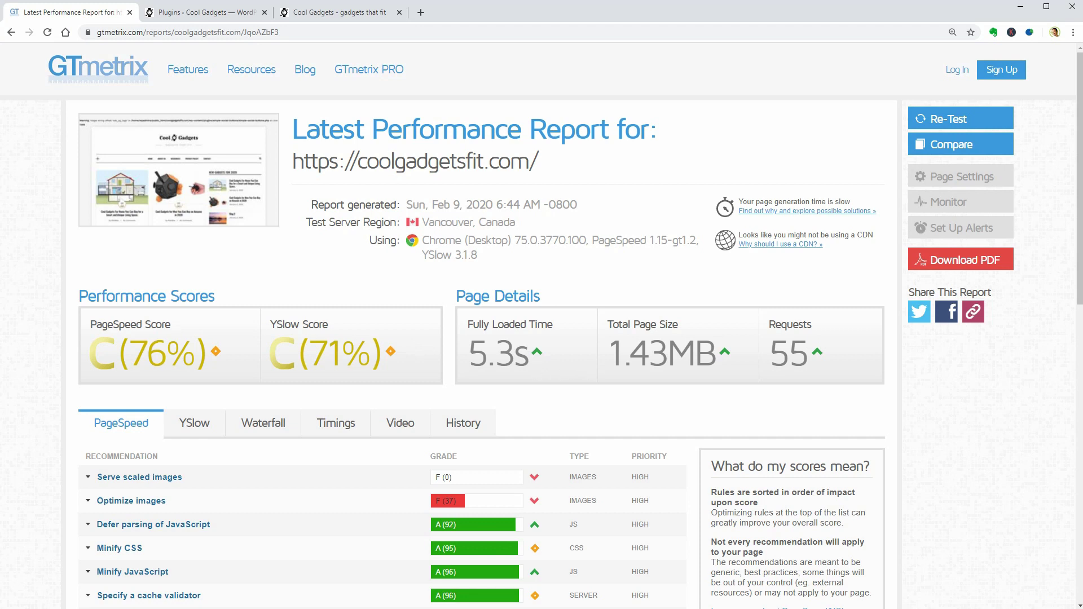
double_click(789, 353)
Check coolgadgetsfit.com in a private window for the Simple Social Buttons warning, then return to Plugins
left_click(336, 11)
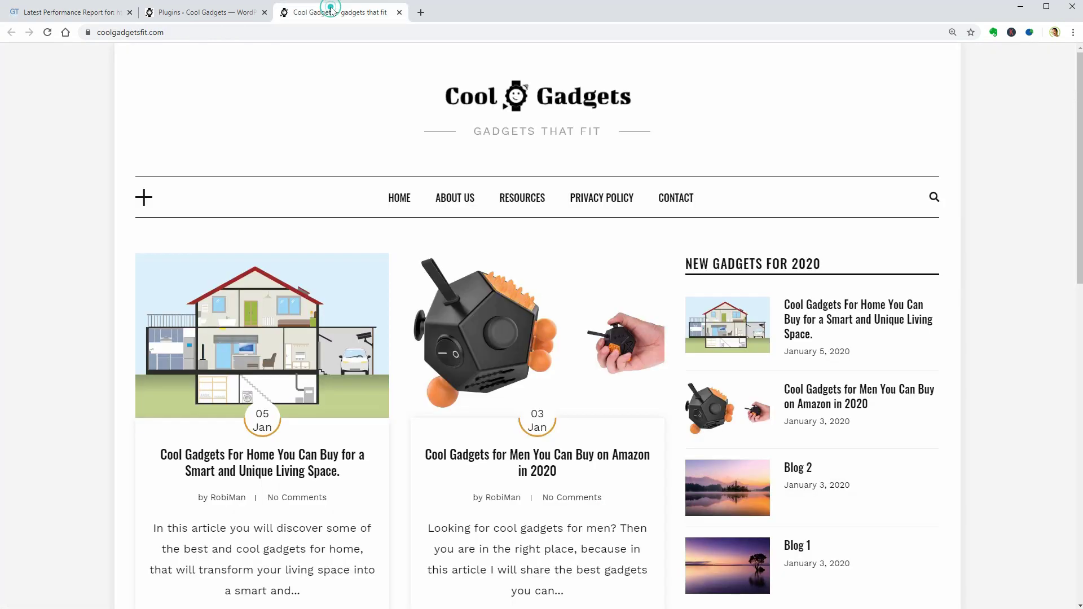
left_click(49, 34)
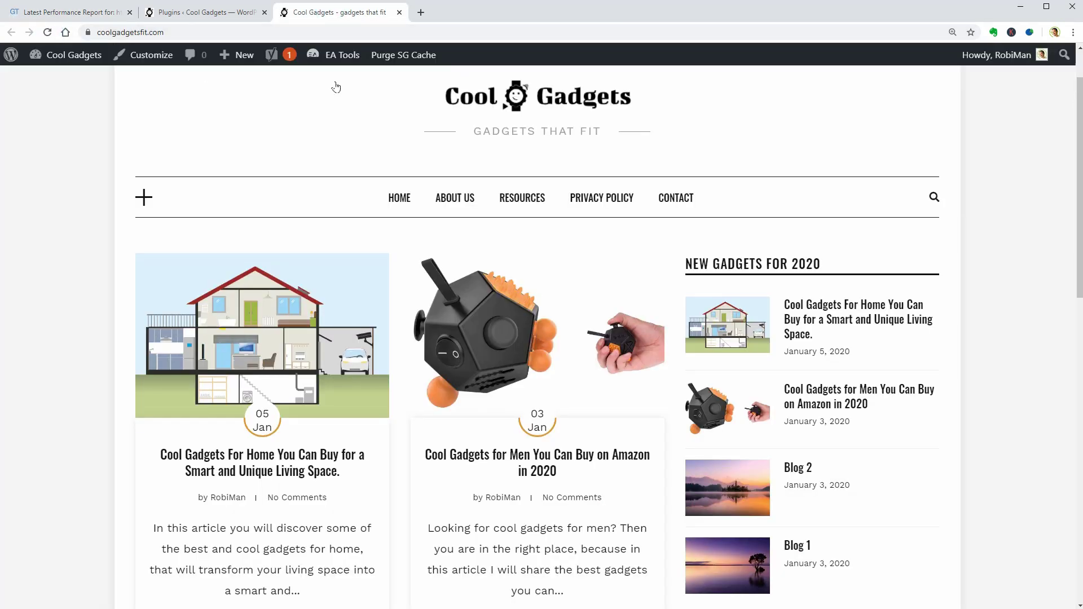
key("ctrl+shift+n")
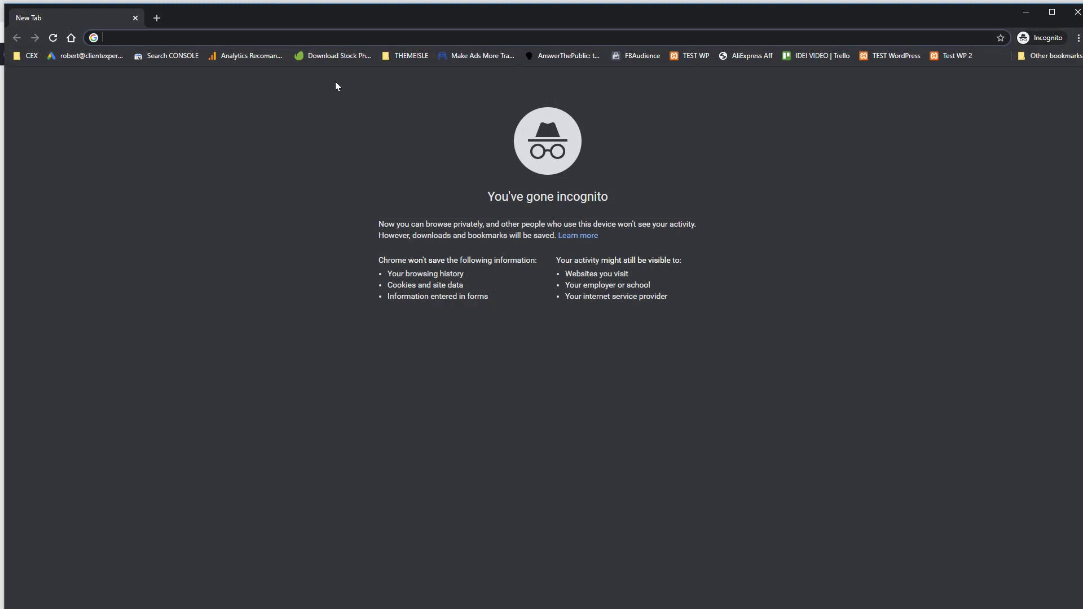
type("coolgadgetsfit.com")
key("Return")
left_click_drag(3, 80, 774, 80)
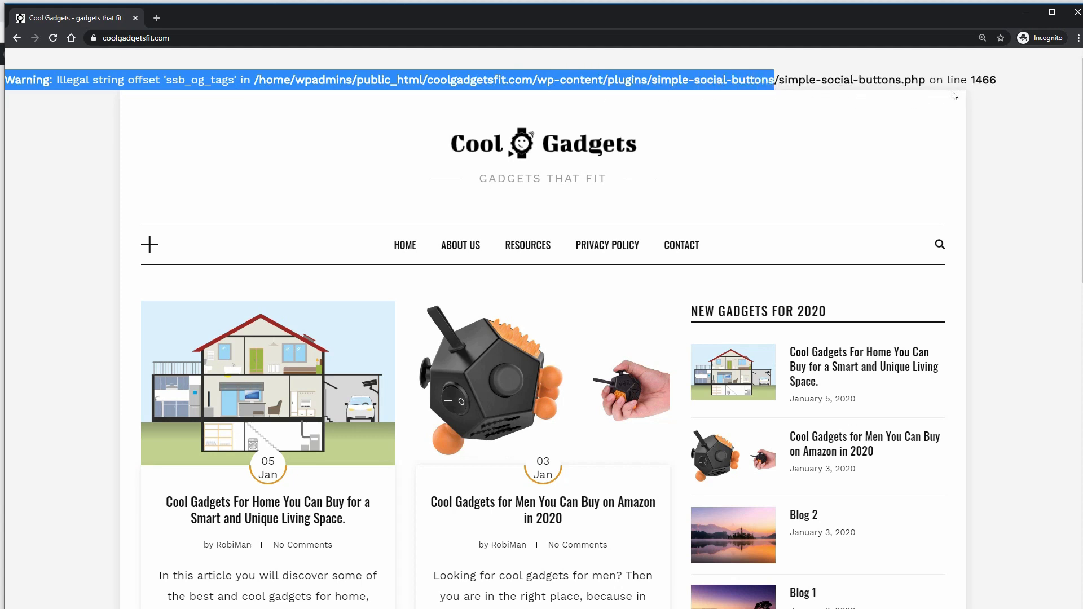
left_click(1077, 11)
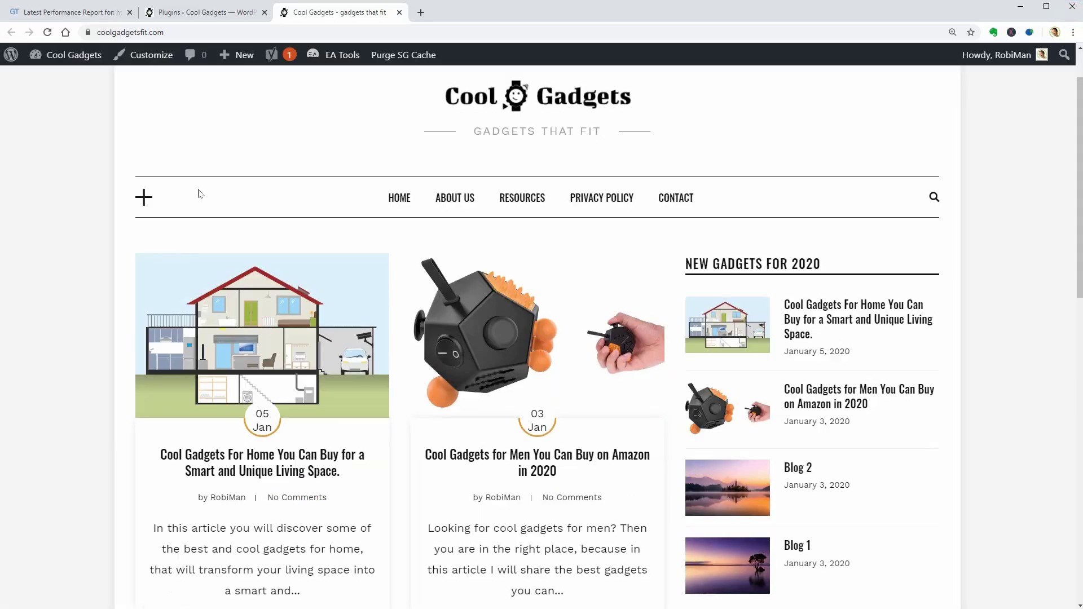
left_click(212, 12)
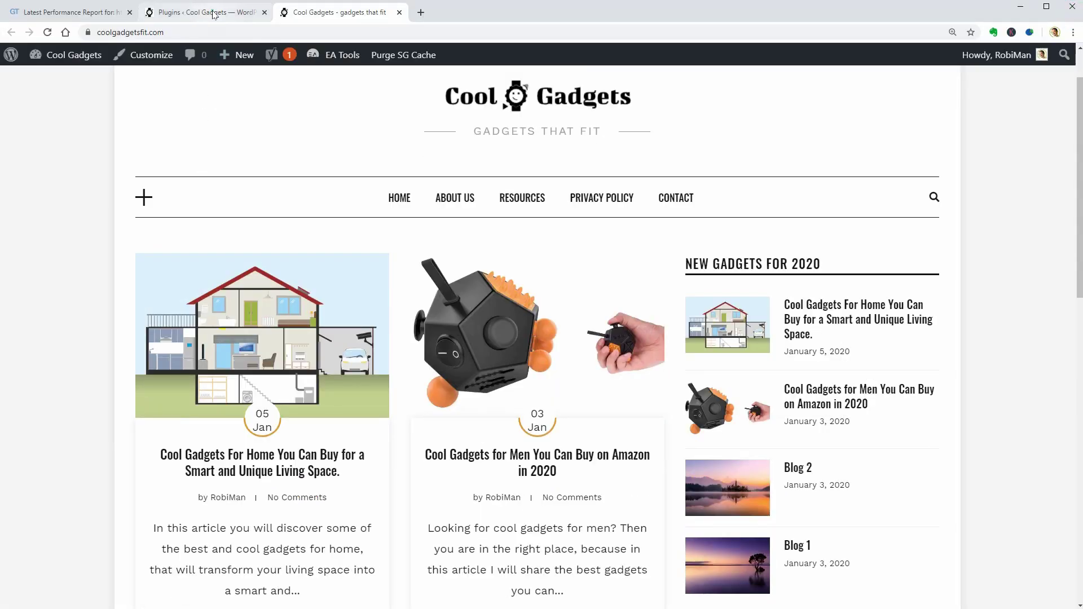
In Orbit Fox General Settings, turn on the Social Sharing and Policy Notice modules
scroll(323, 409, "down", 7)
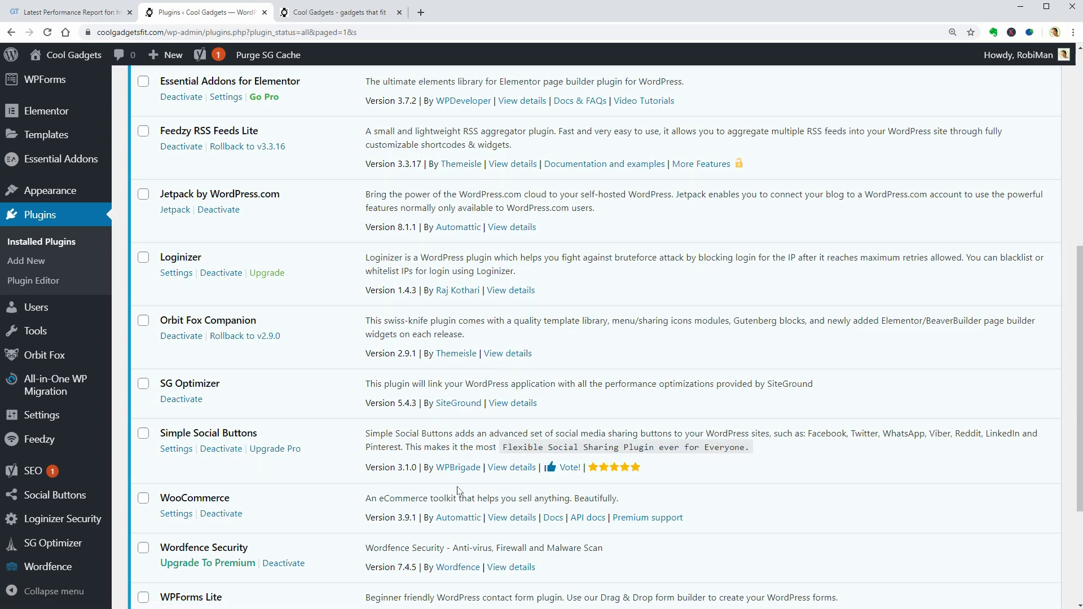
scroll(459, 491, "up", 7)
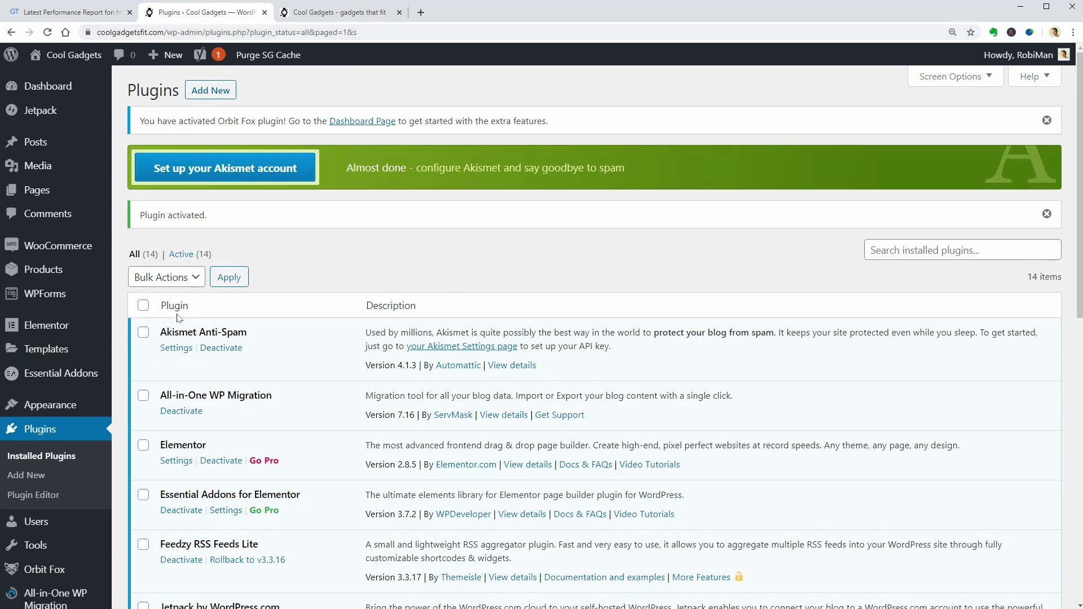
mouse_move(87, 569)
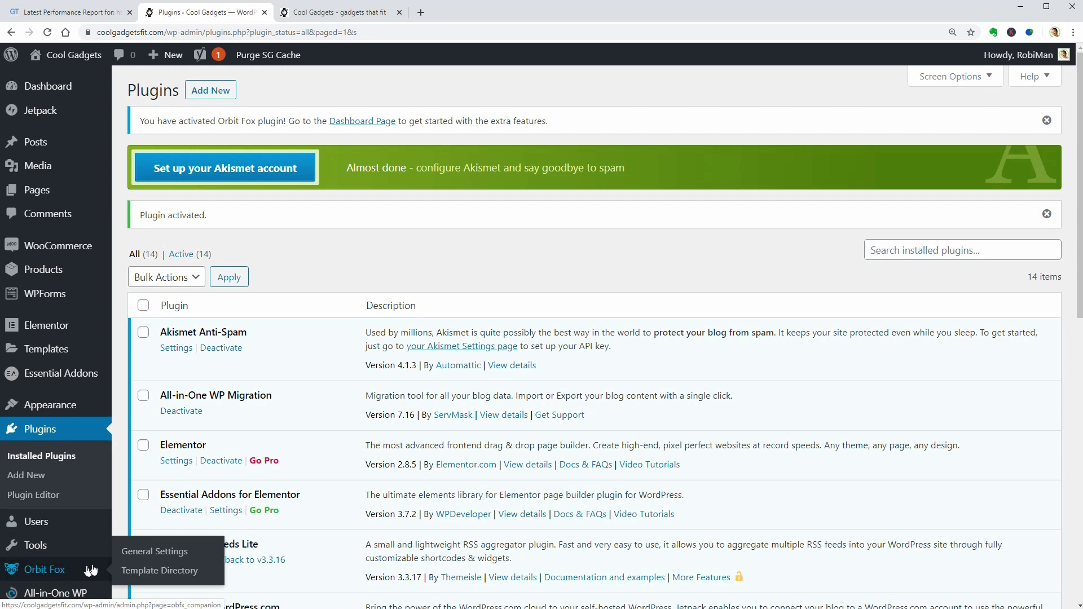
left_click(141, 552)
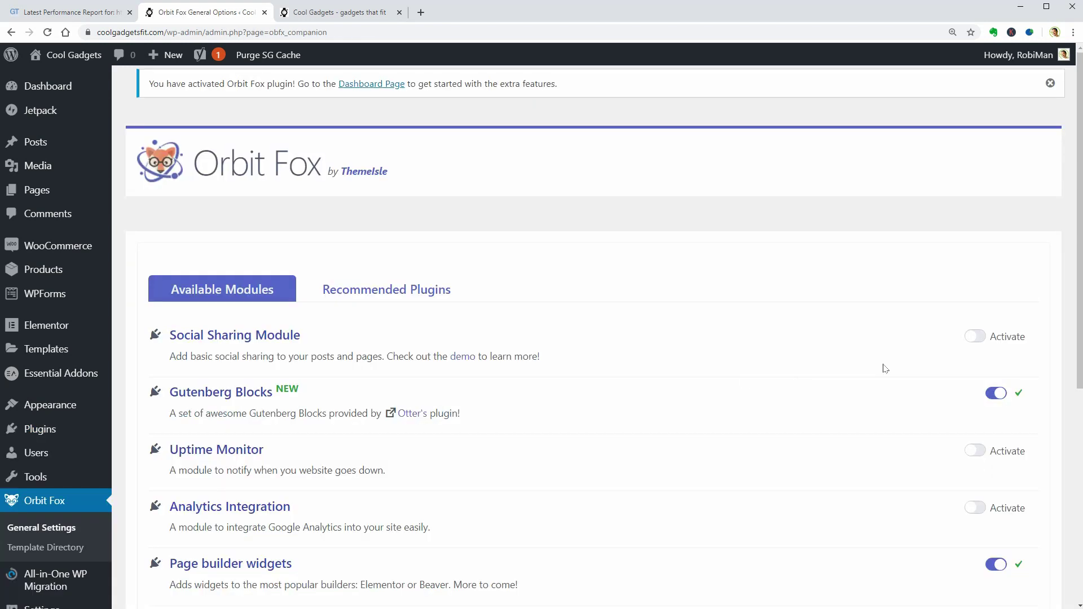
left_click(974, 337)
scroll(909, 402, "down", 14)
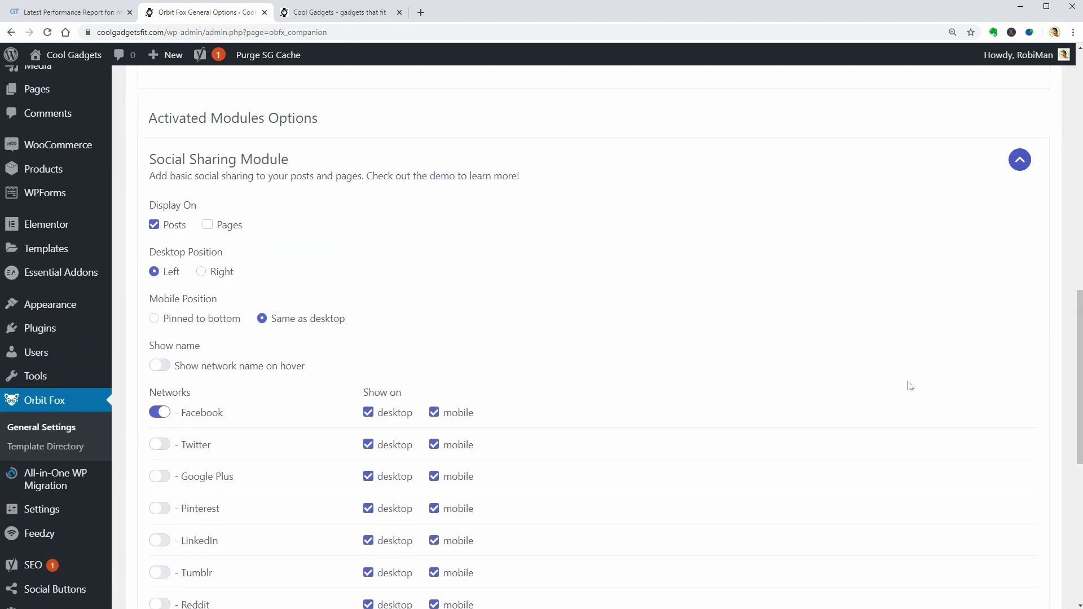
scroll(909, 386, "up", 6)
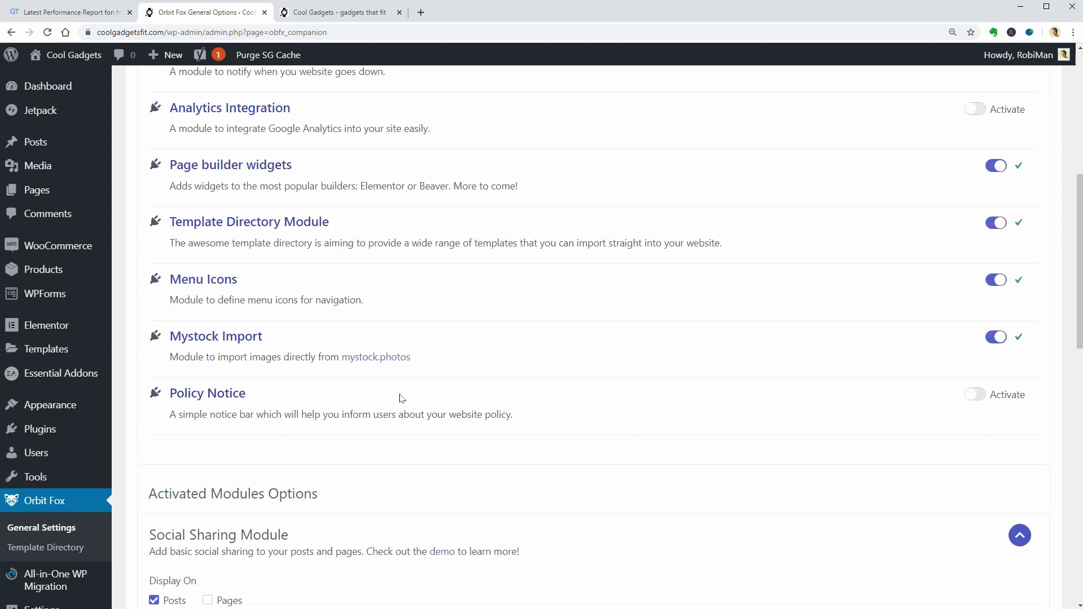
left_click(975, 395)
Open Orbit Fox's Recommended Plugins tab
scroll(973, 399, "up", 2)
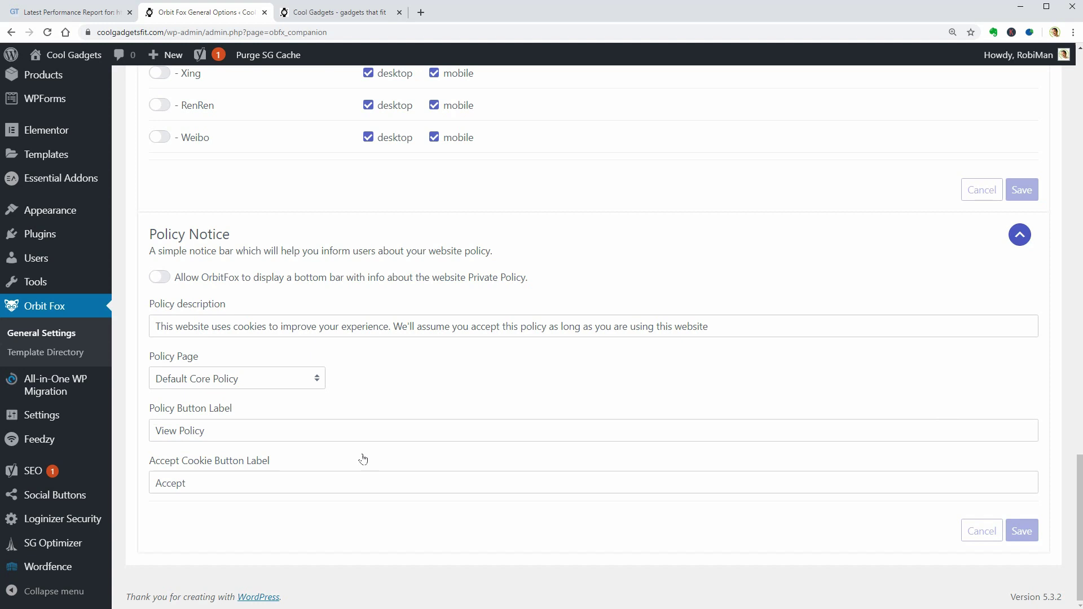
scroll(536, 392, "up", 15)
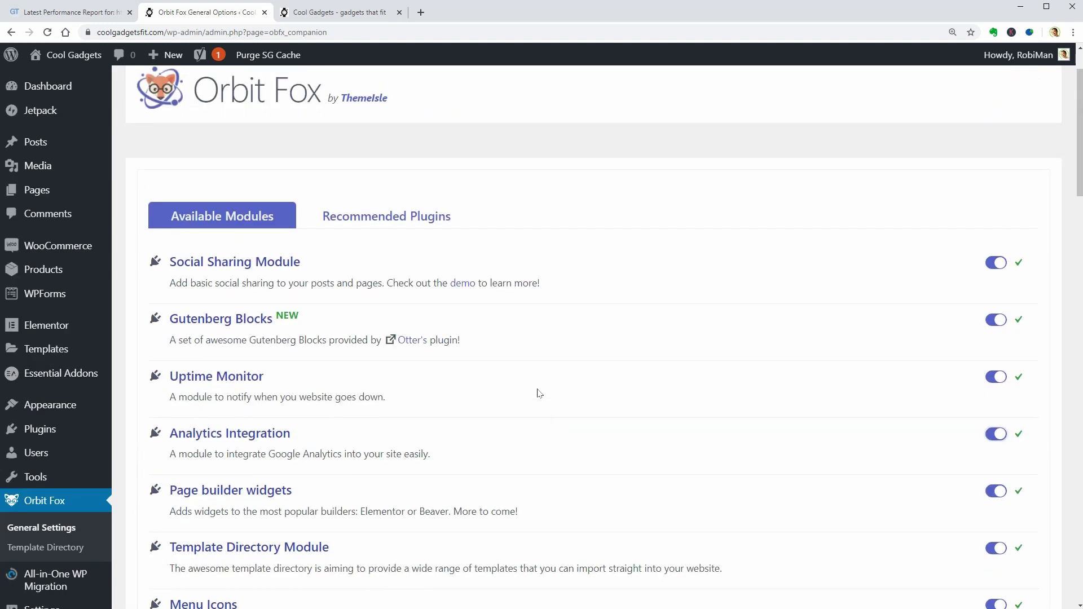
left_click(398, 223)
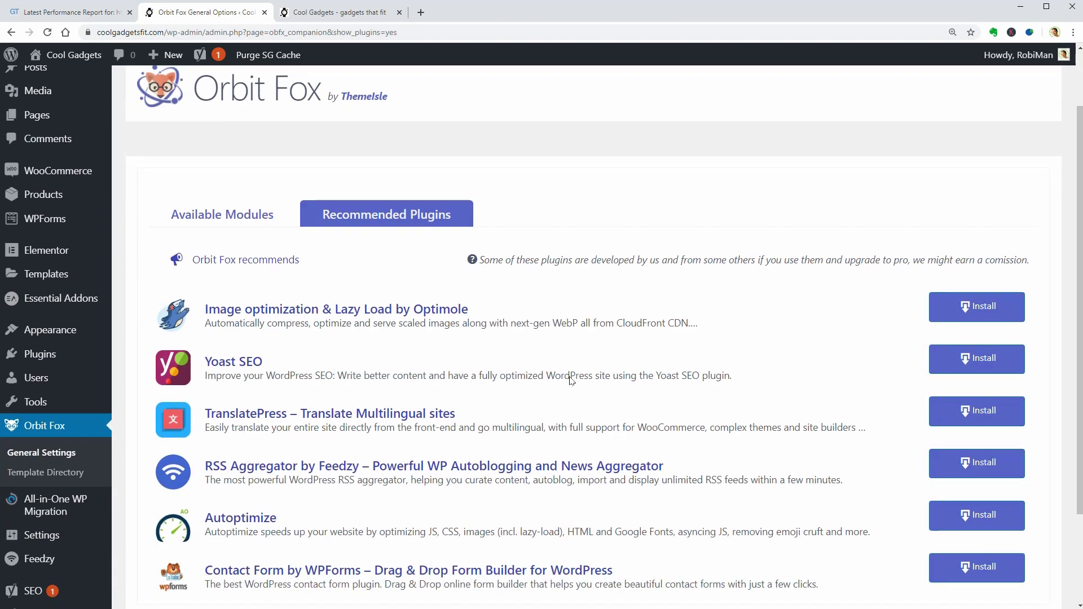
scroll(572, 381, "down", 1)
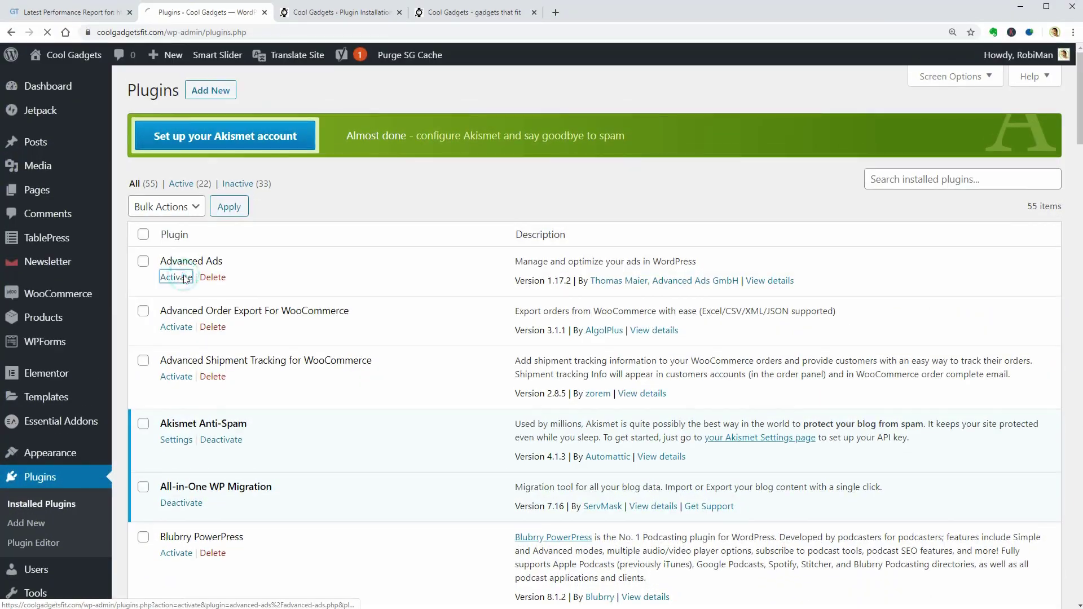
Activate the Advanced Order Export For WooCommerce plugin
left_click(178, 318)
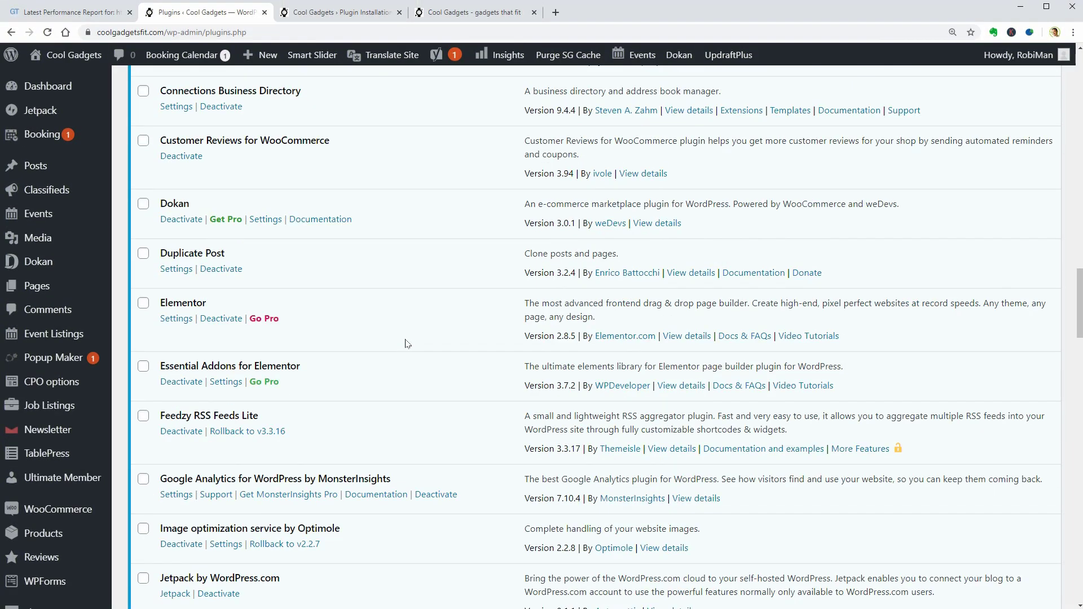
scroll(406, 343, "up", 3)
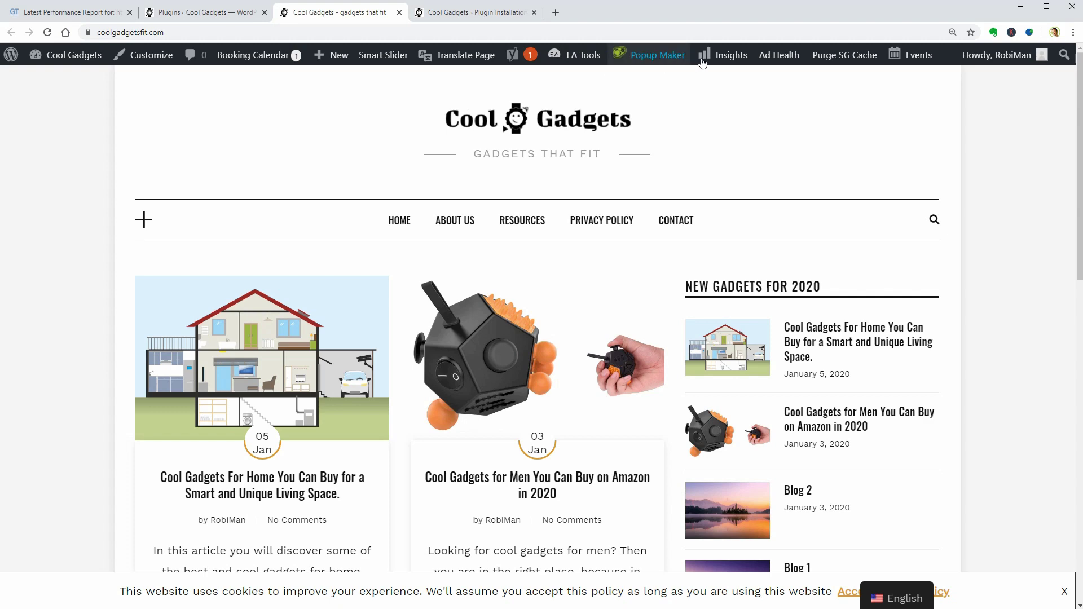
Re-test the site in GTmetrix and highlight the 7.3s fully loaded time and 186 requests
left_click(106, 16)
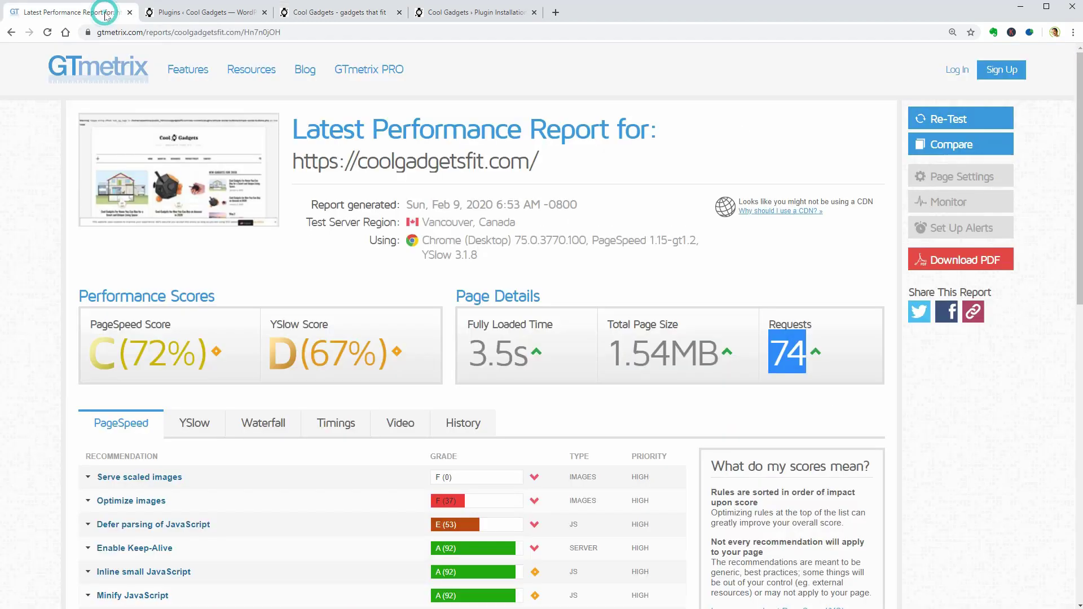
left_click(926, 122)
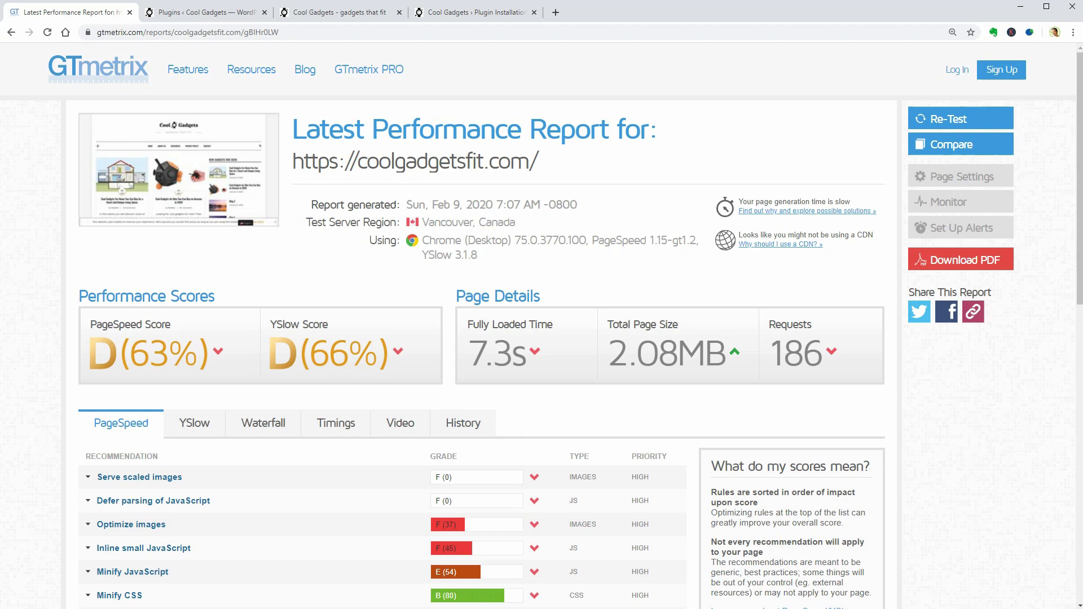
left_click_drag(462, 361, 555, 366)
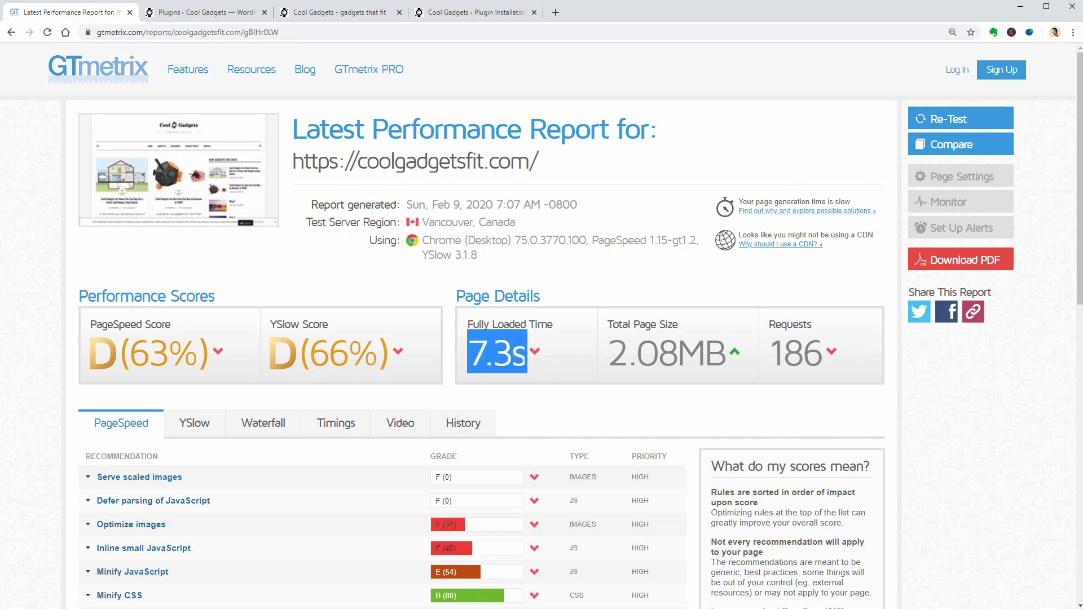
left_click_drag(759, 358, 824, 359)
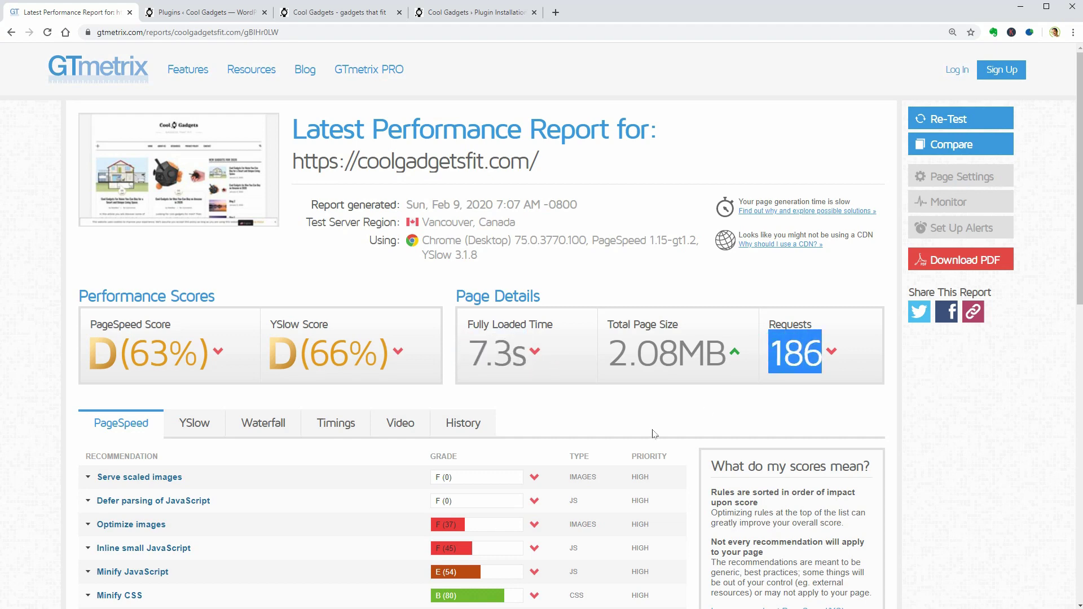
scroll(653, 433, "down", 3)
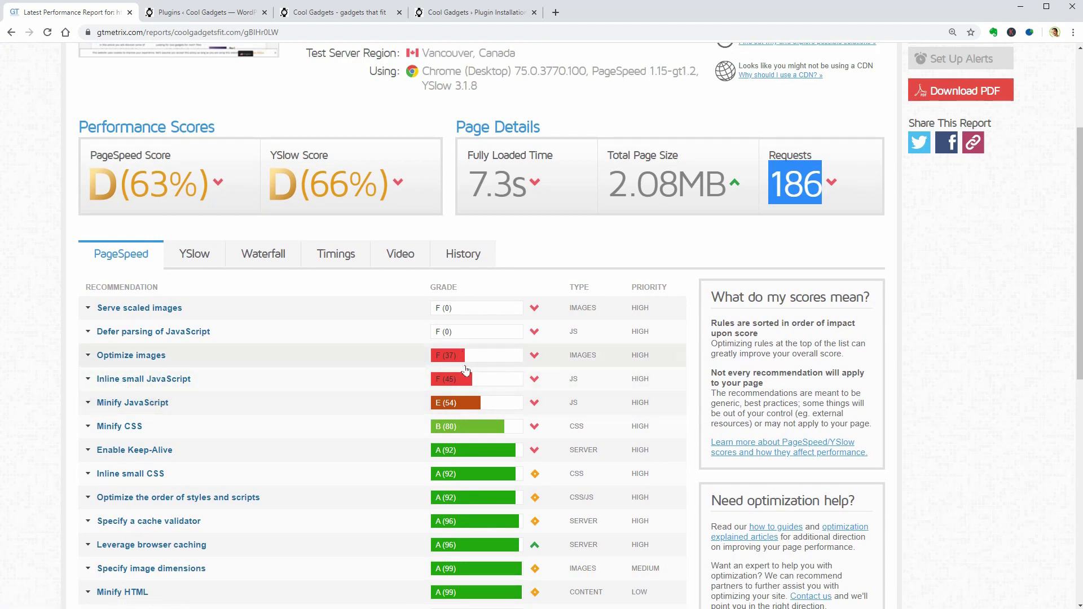
scroll(883, 373, "up", 3)
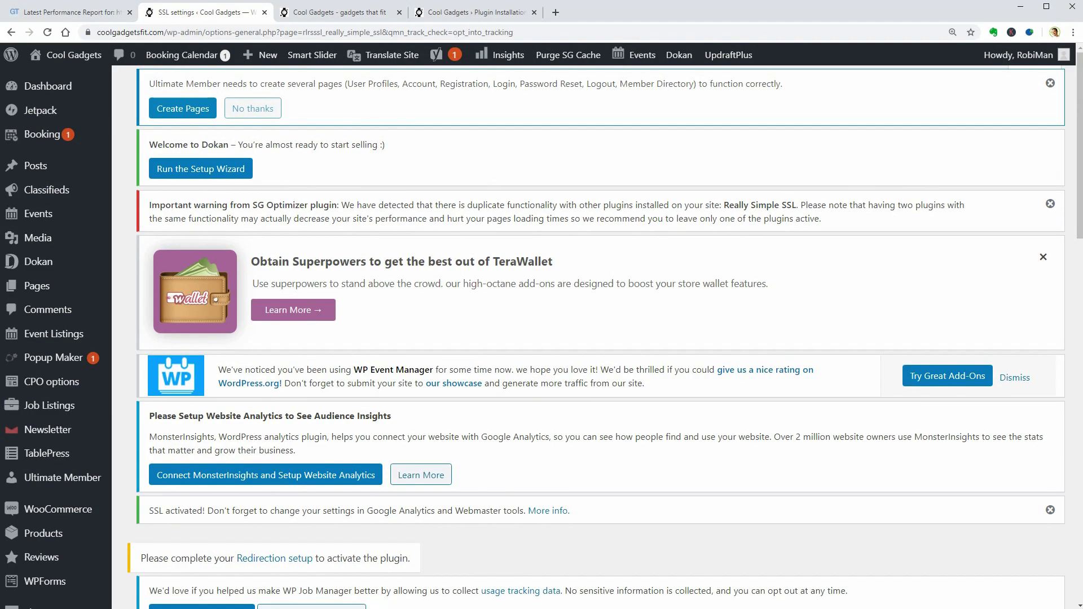
left_click_drag(252, 205, 792, 205)
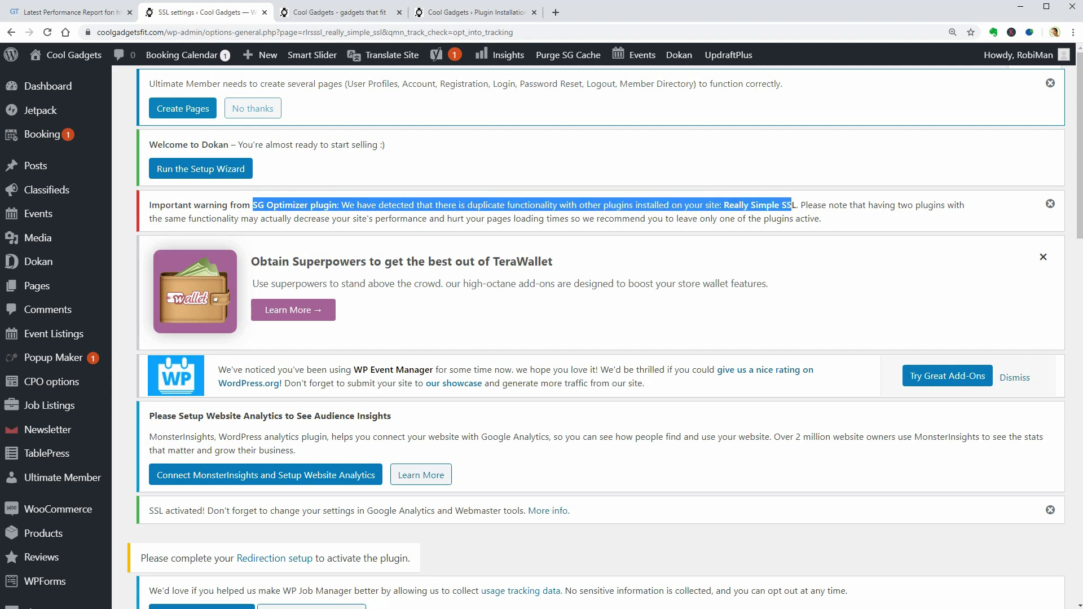
left_click(88, 33)
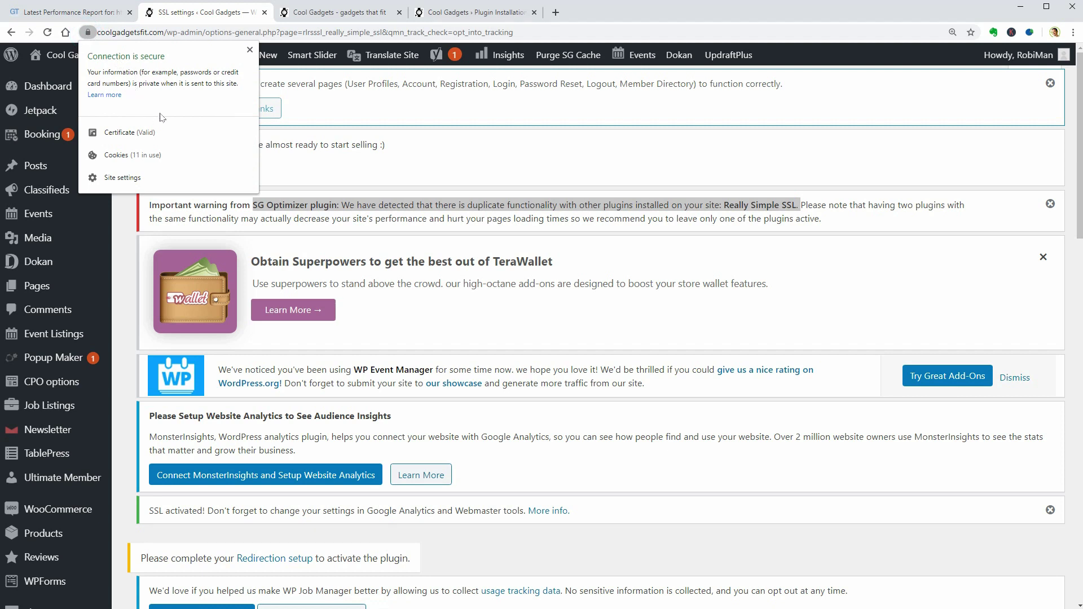
left_click(148, 32)
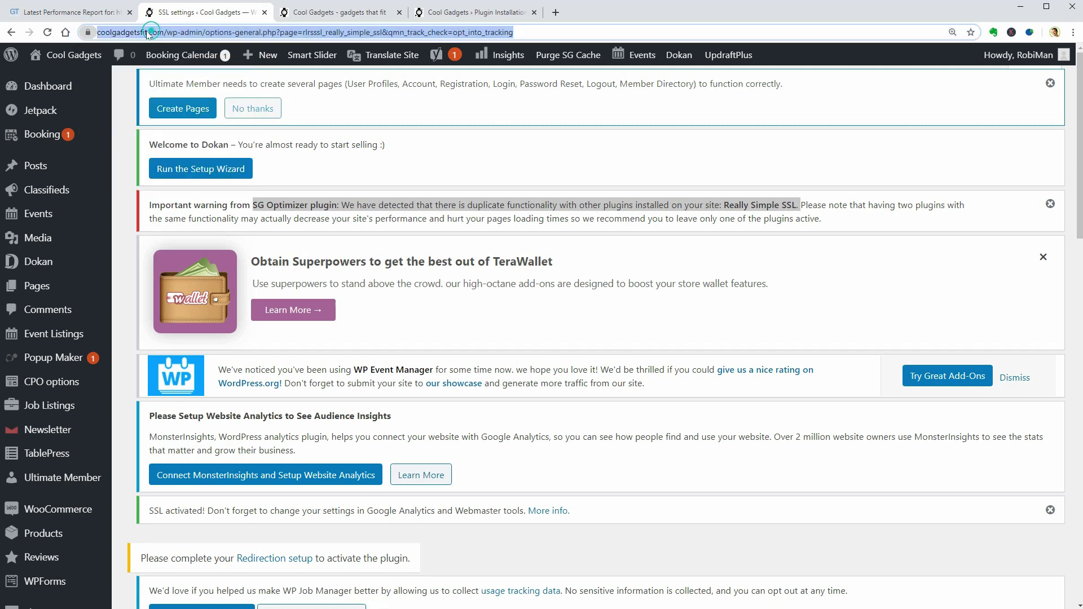
left_click(102, 33)
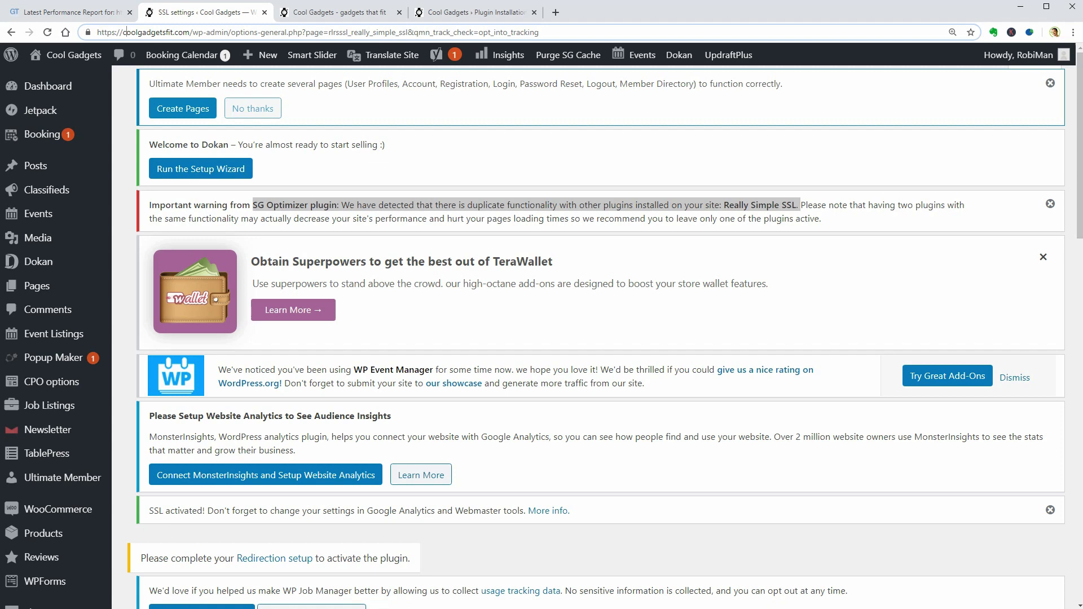
left_click_drag(97, 33, 122, 33)
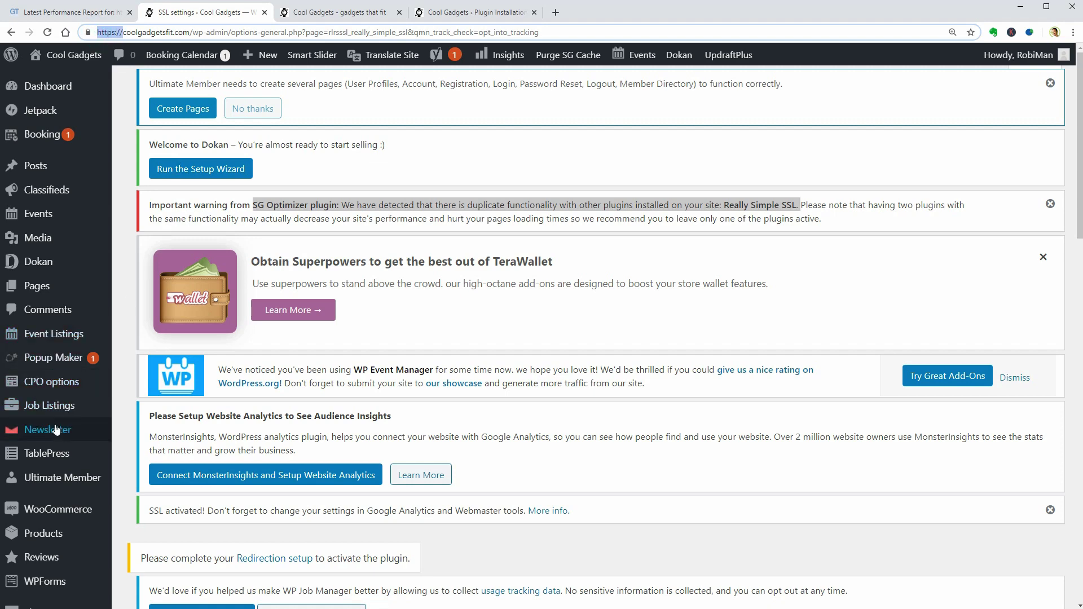
scroll(48, 426, "down", 2)
scroll(56, 432, "up", 2)
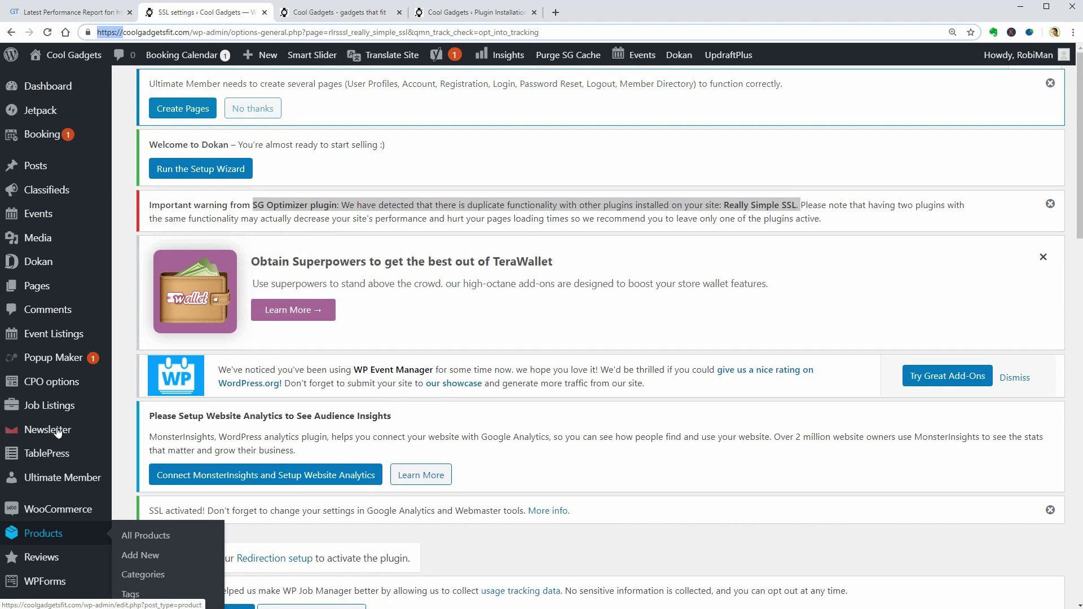
scroll(56, 399, "down", 3)
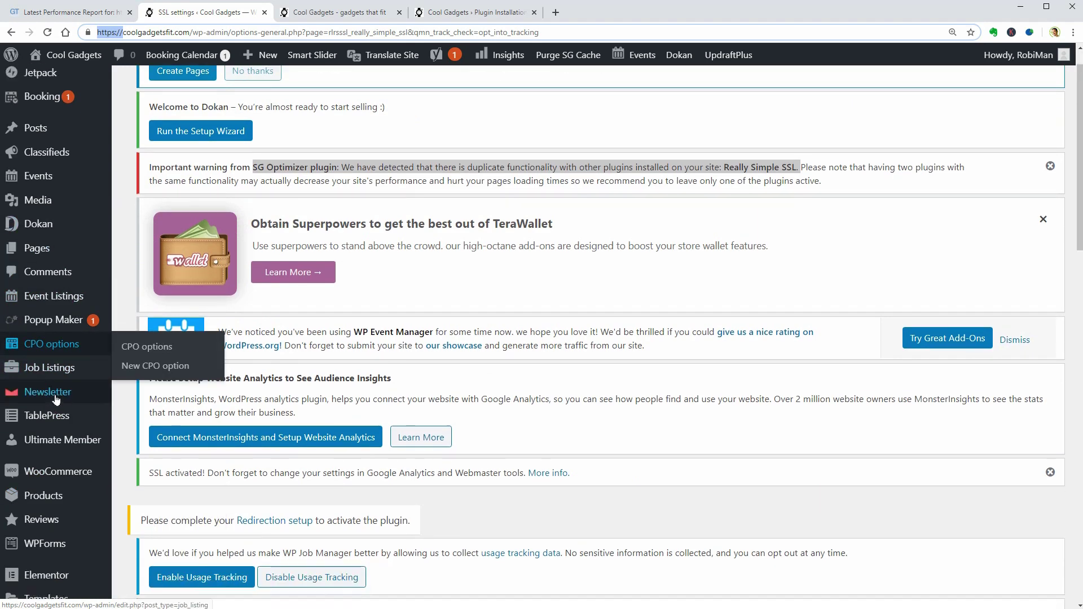
scroll(57, 399, "down", 5)
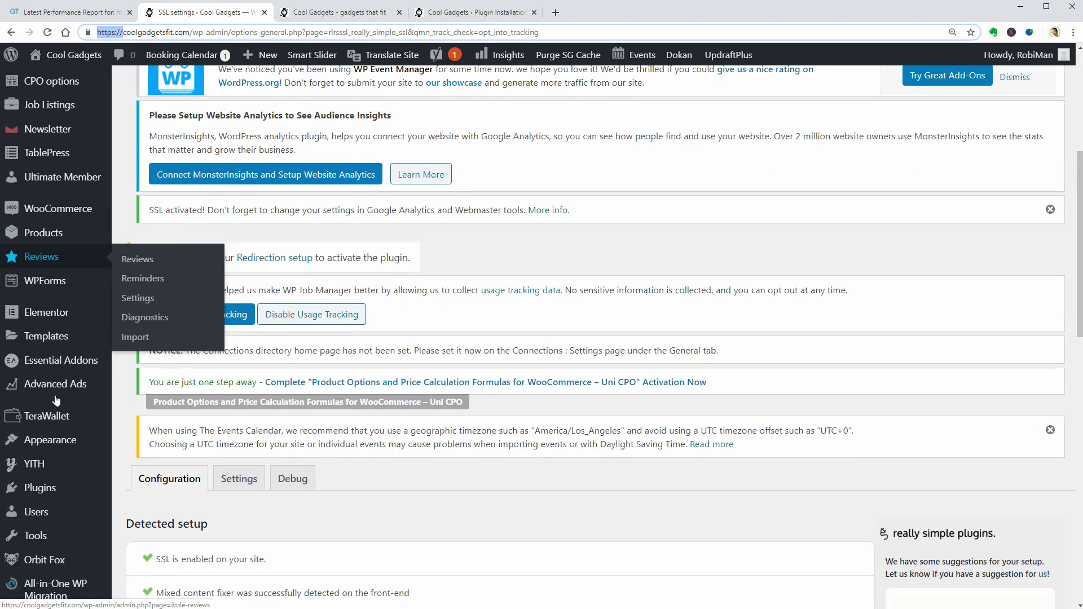
scroll(57, 399, "down", 1)
Activate ManageWP - Worker, Redux Framework, WooCommerce Admin and WooCommerce Services from the inactive list
mouse_move(59, 431)
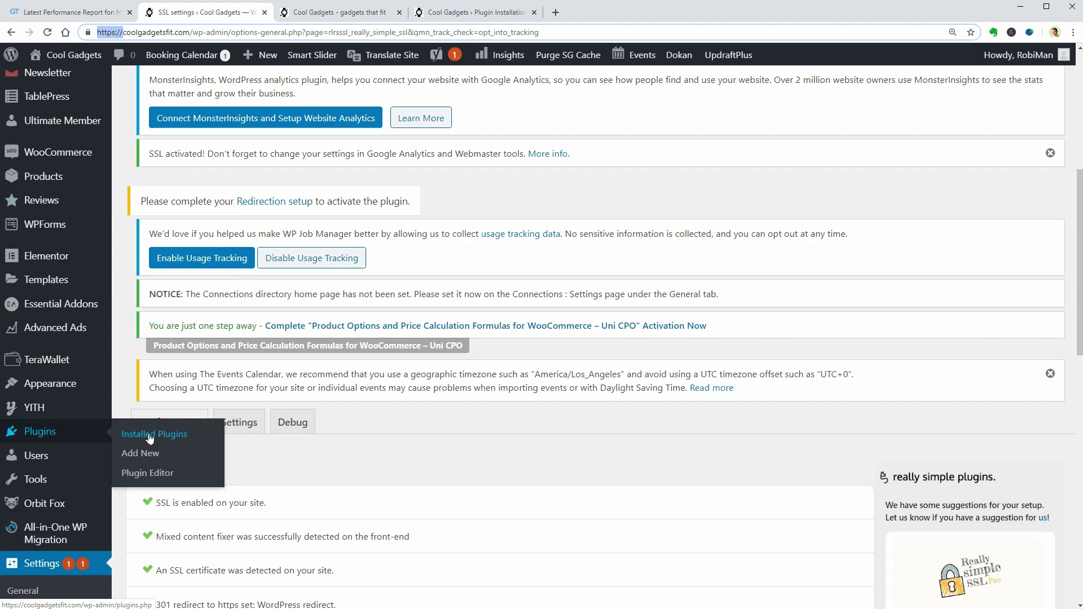
scroll(103, 338, "up", 6)
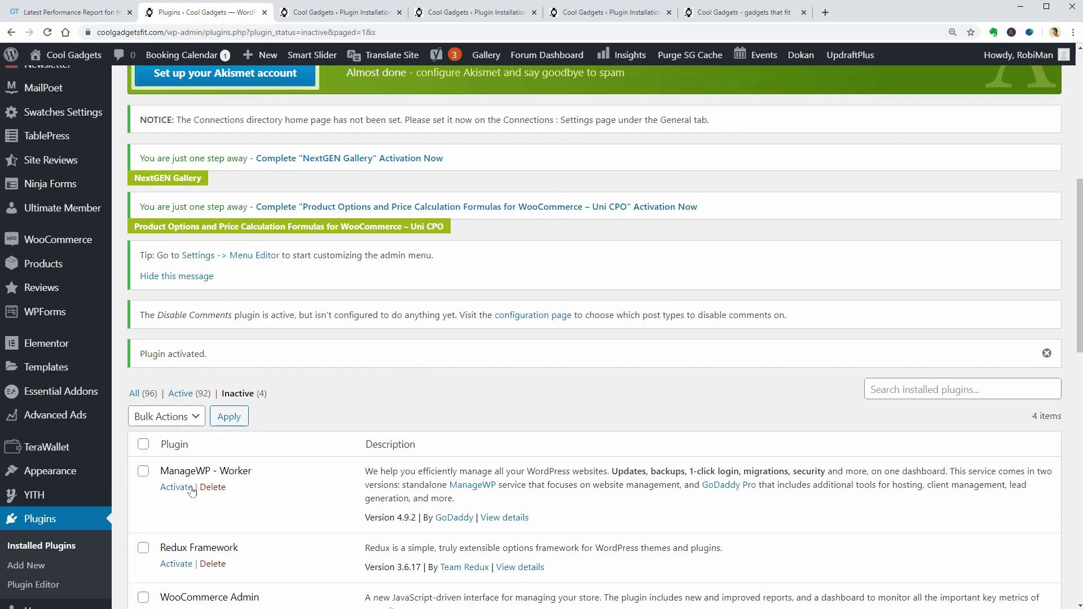
left_click(176, 487)
scroll(287, 502, "down", 2)
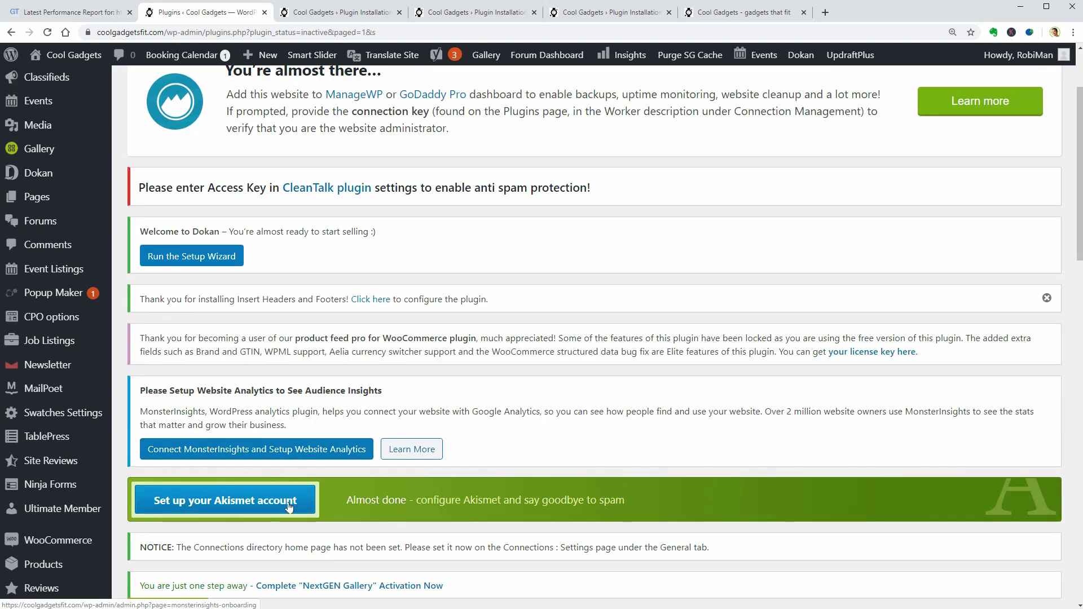
scroll(288, 502, "down", 8)
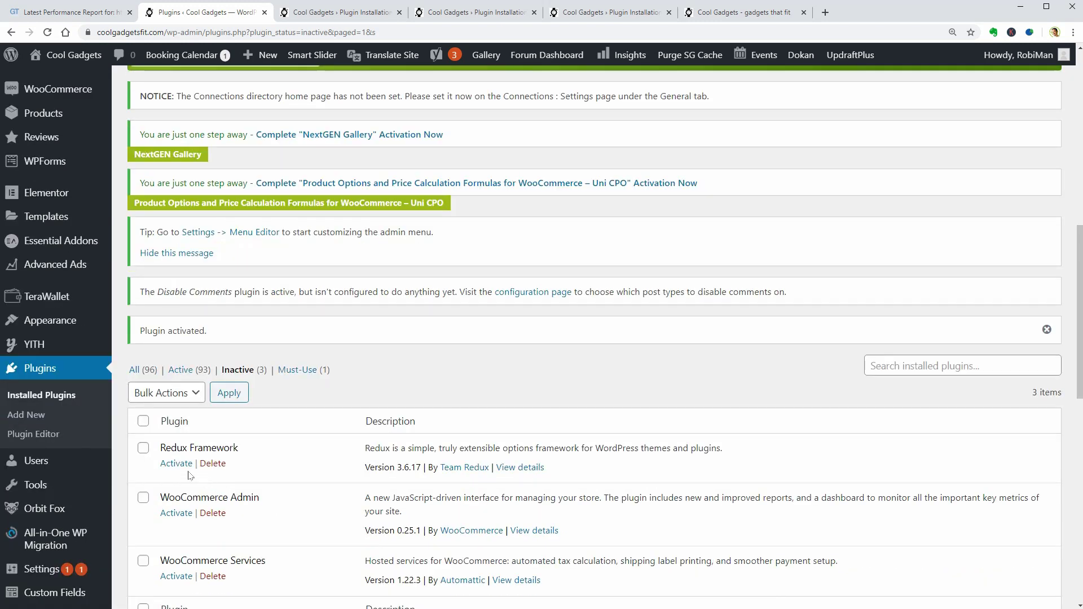
left_click(180, 464)
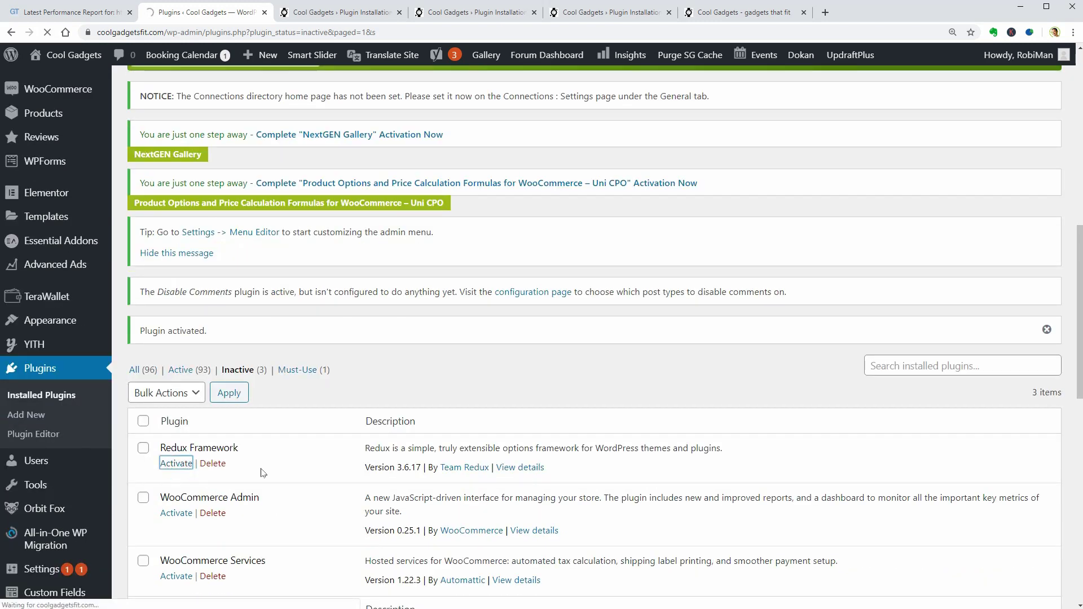
left_click(179, 462)
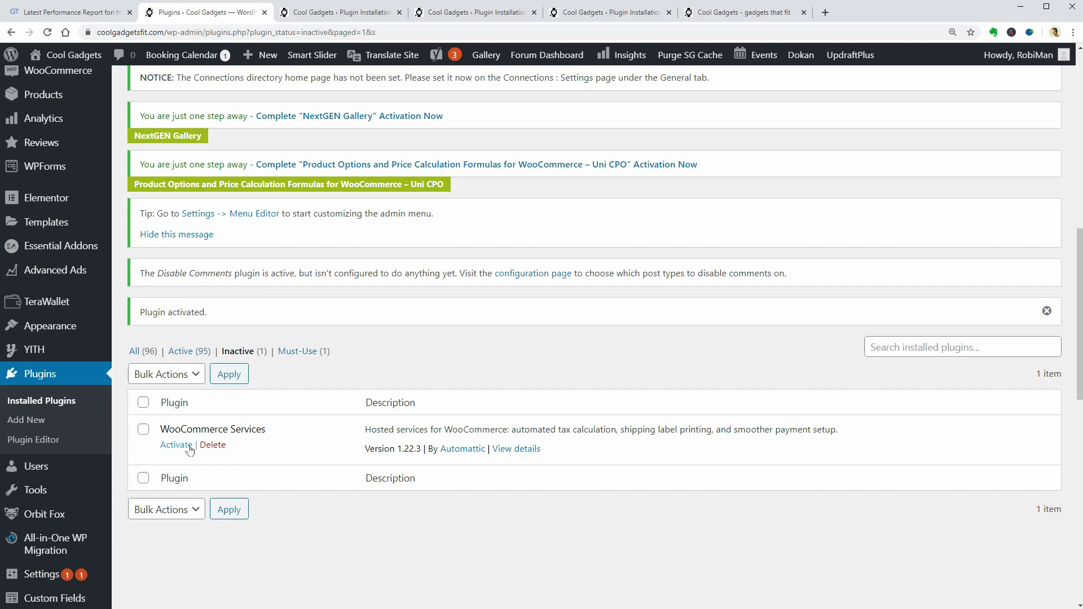
left_click(188, 446)
scroll(233, 458, "down", 8)
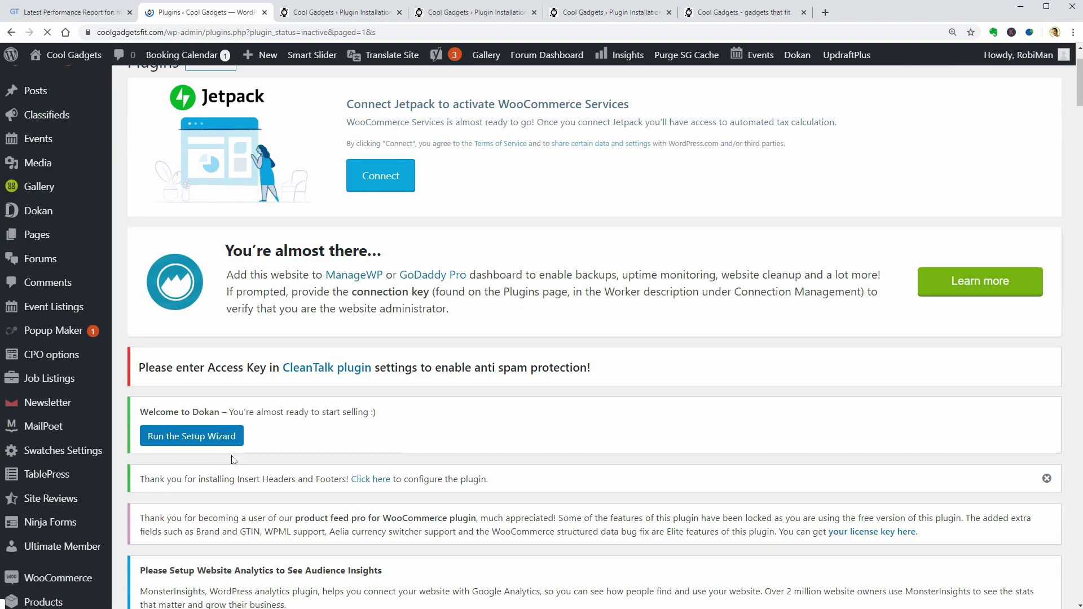
scroll(236, 458, "down", 5)
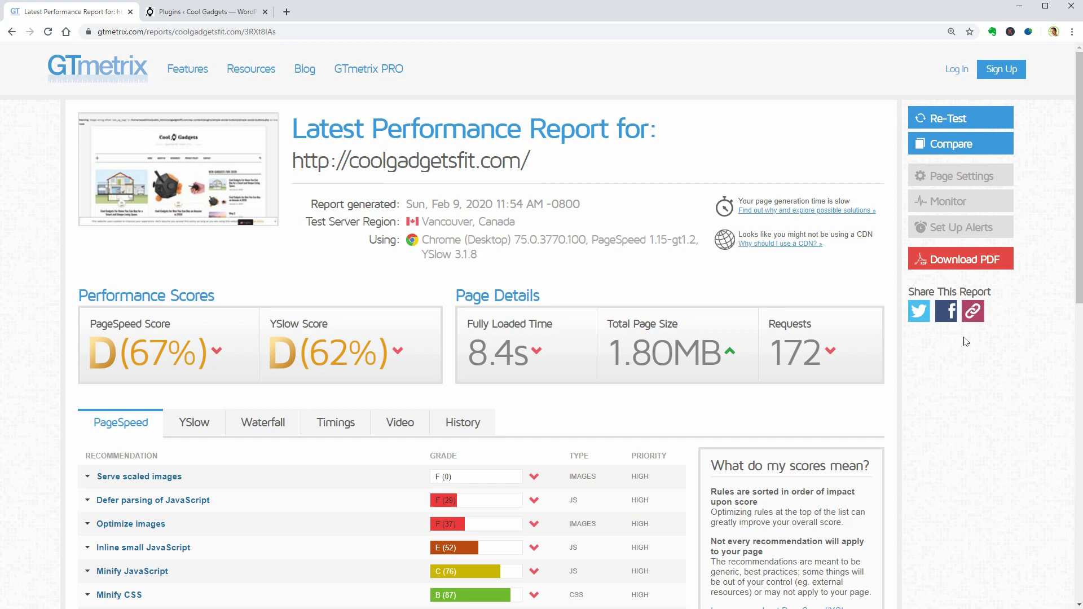
left_click(960, 144)
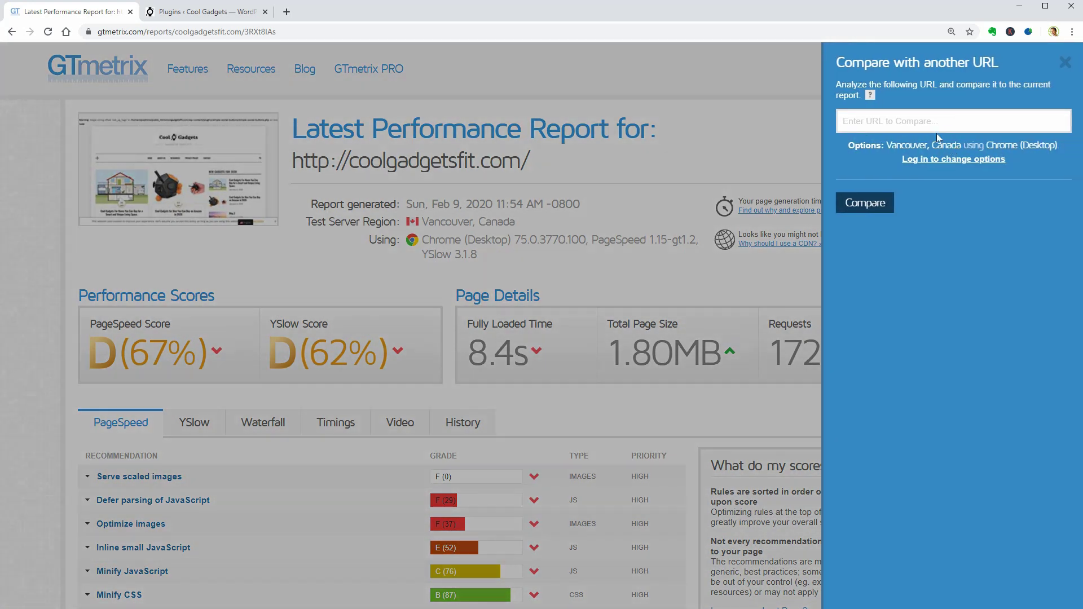
left_click(910, 121)
right_click(909, 120)
left_click(954, 205)
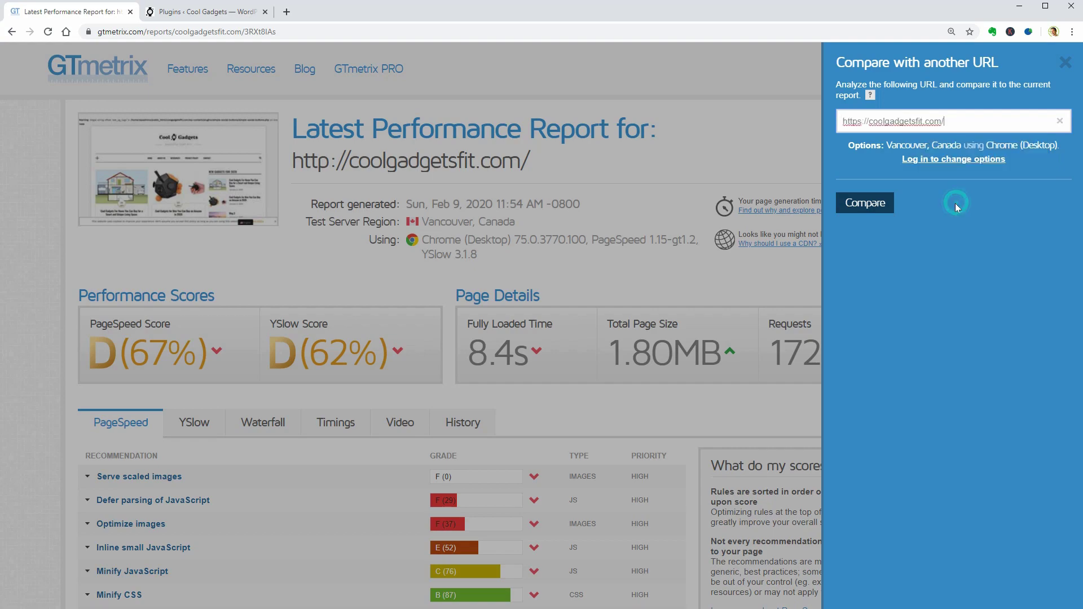
left_click(866, 205)
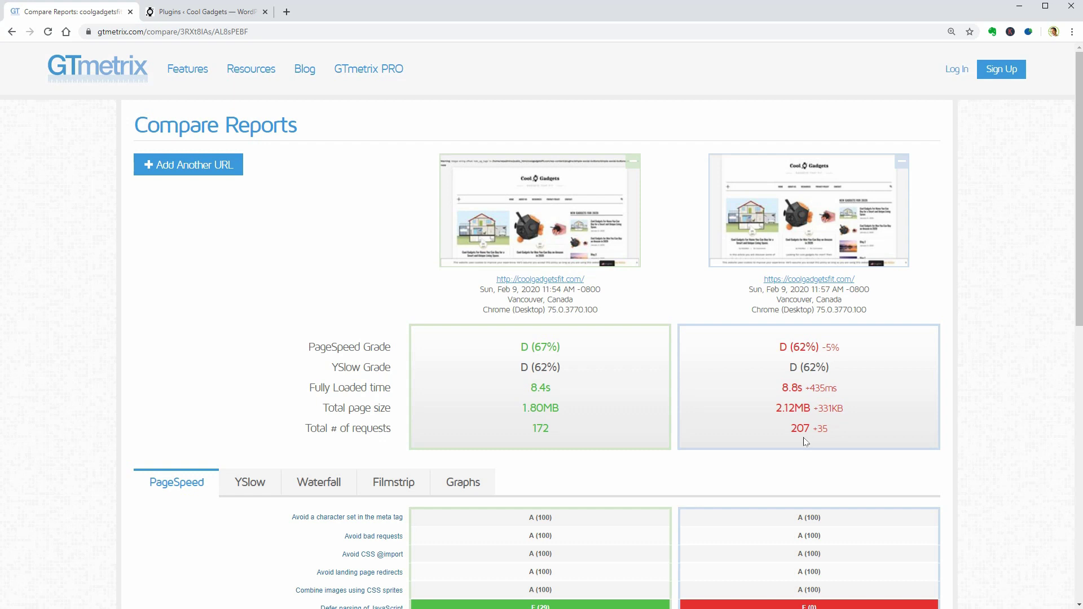
Review the comparison table showing D (62%), 8.8s load, 2.12MB and 207 requests
scroll(806, 442, "down", 6)
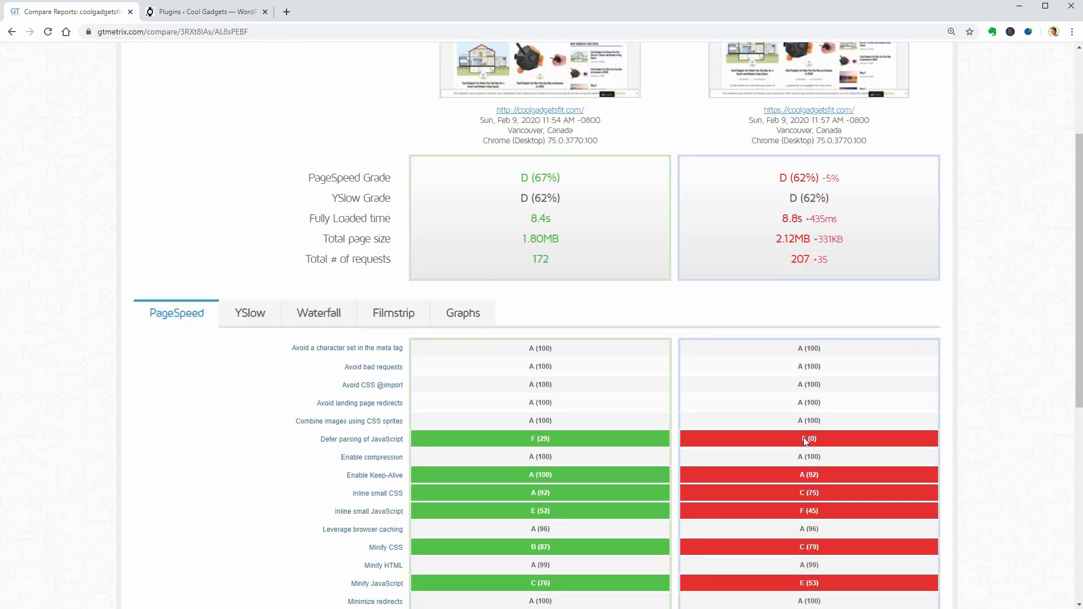
scroll(806, 441, "down", 1)
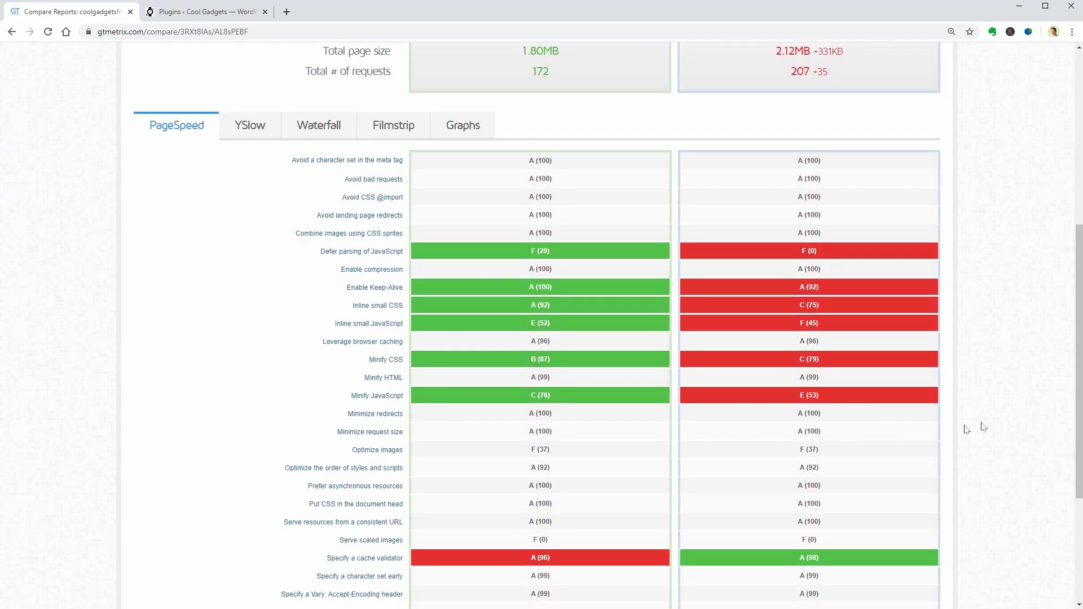
left_click_drag(1076, 426, 1067, 240)
scroll(1024, 289, "up", 1)
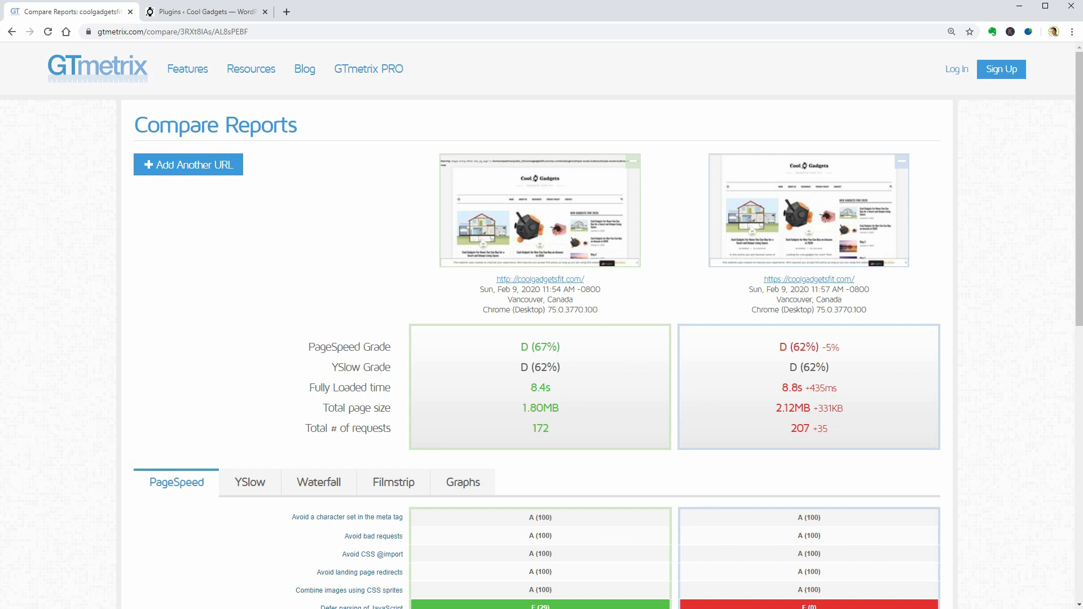
Activate the Autoptimize plugin from the inactive plugins list
left_click(203, 11)
scroll(424, 359, "down", 10)
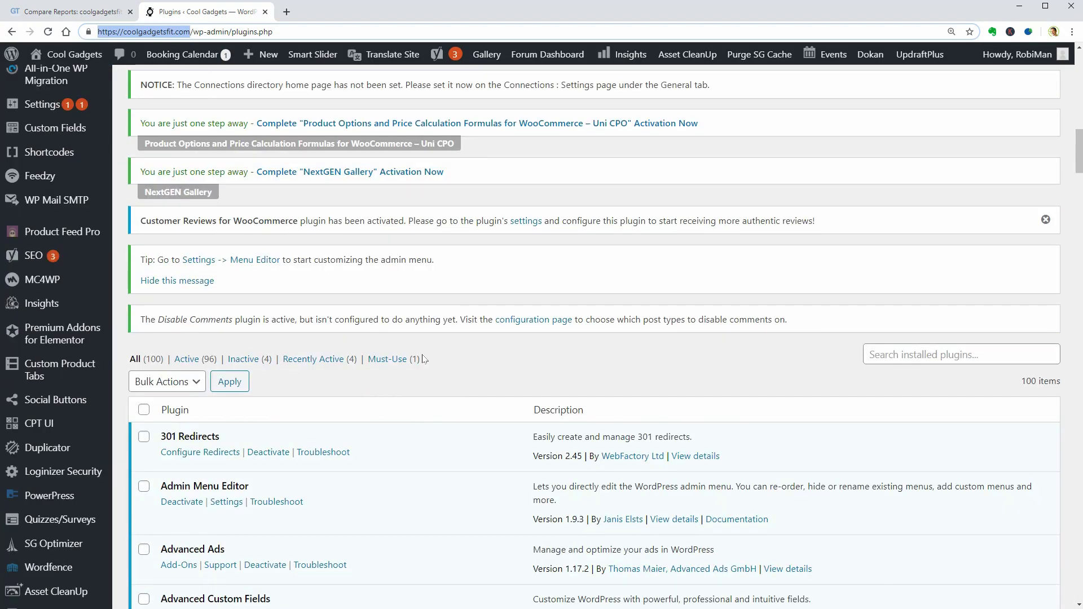
left_click(243, 359)
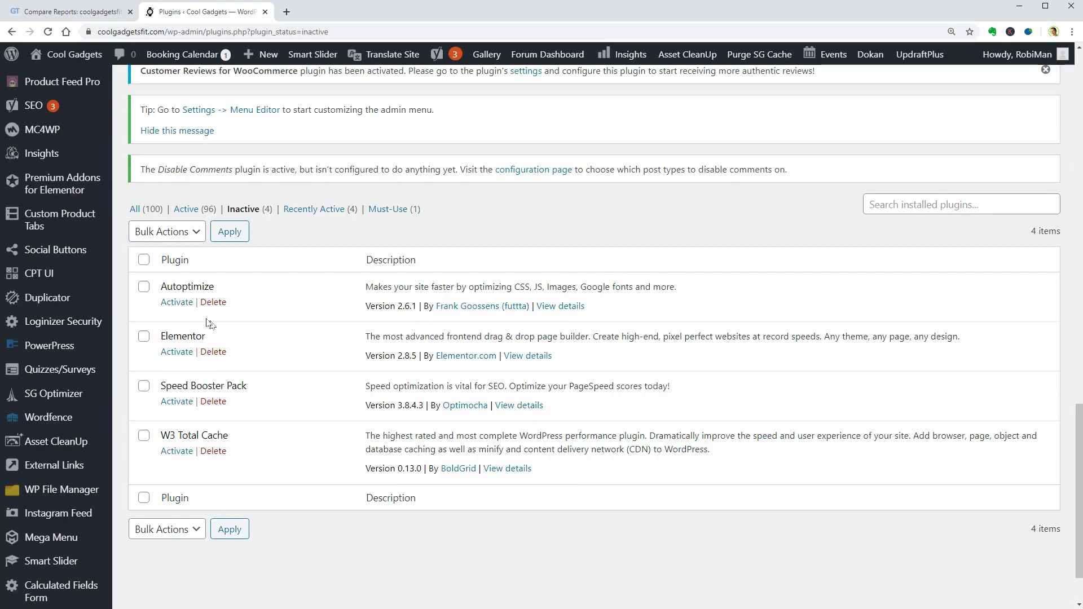
left_click(177, 303)
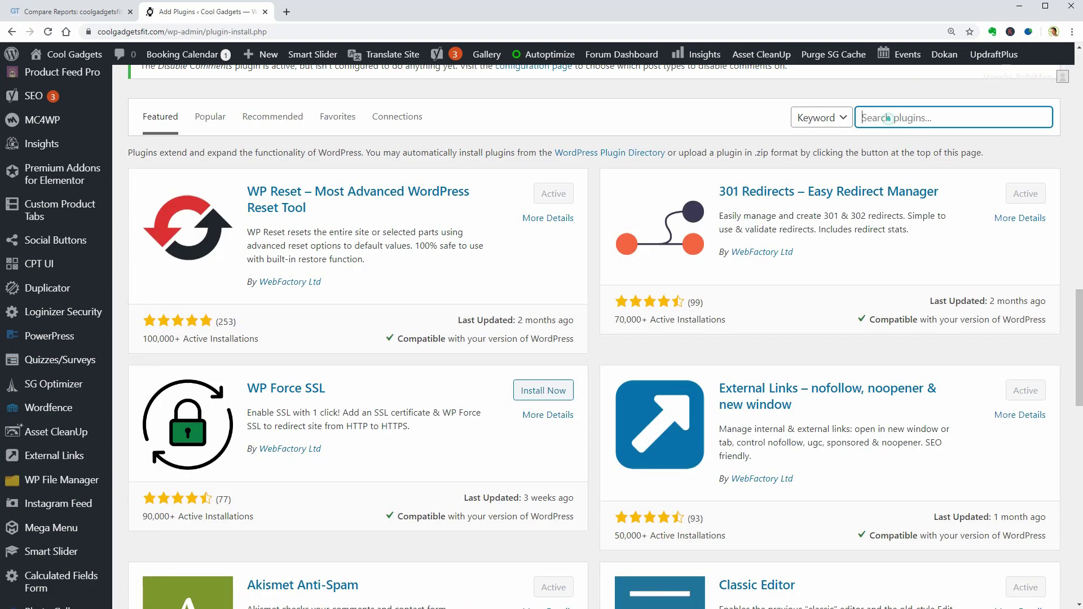
Search plugins for optimole, then bulk-activate Elementor, Speed Booster Pack and W3 Total Cache
type("optimole")
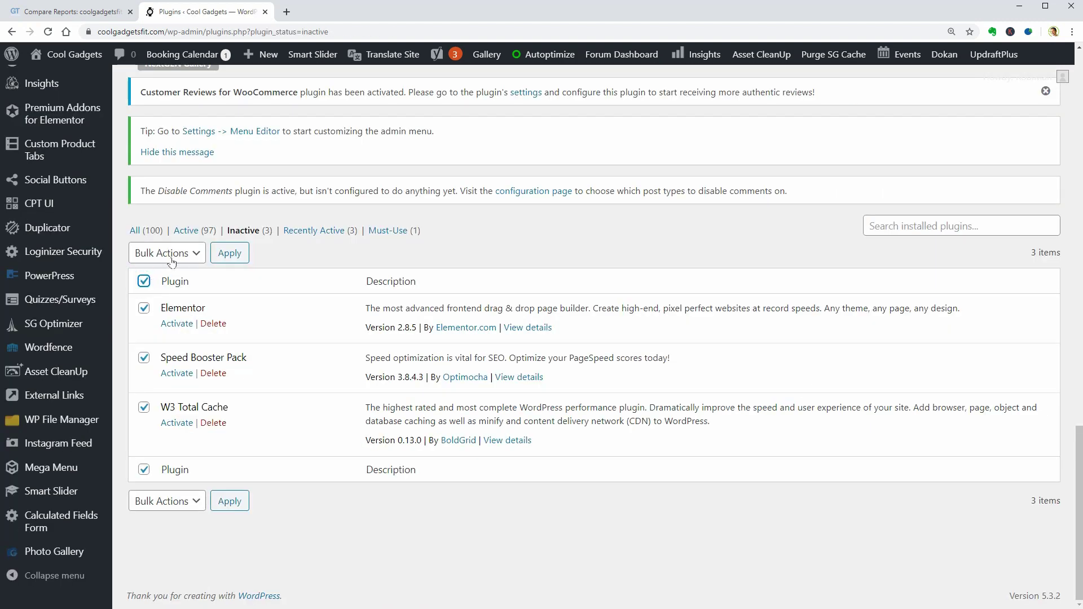
left_click(177, 255)
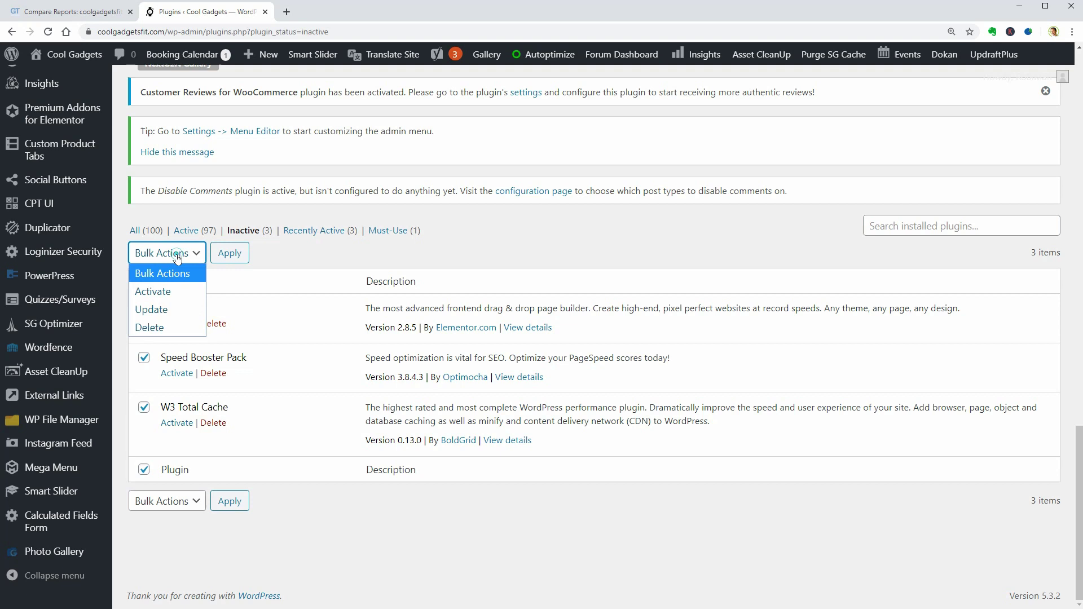
left_click(174, 292)
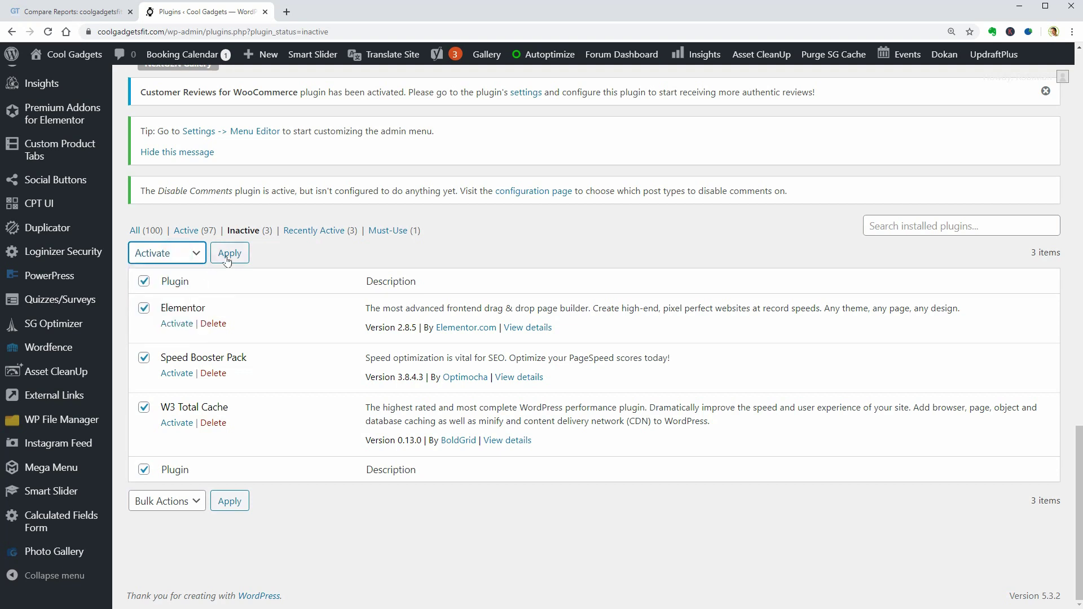
left_click(227, 258)
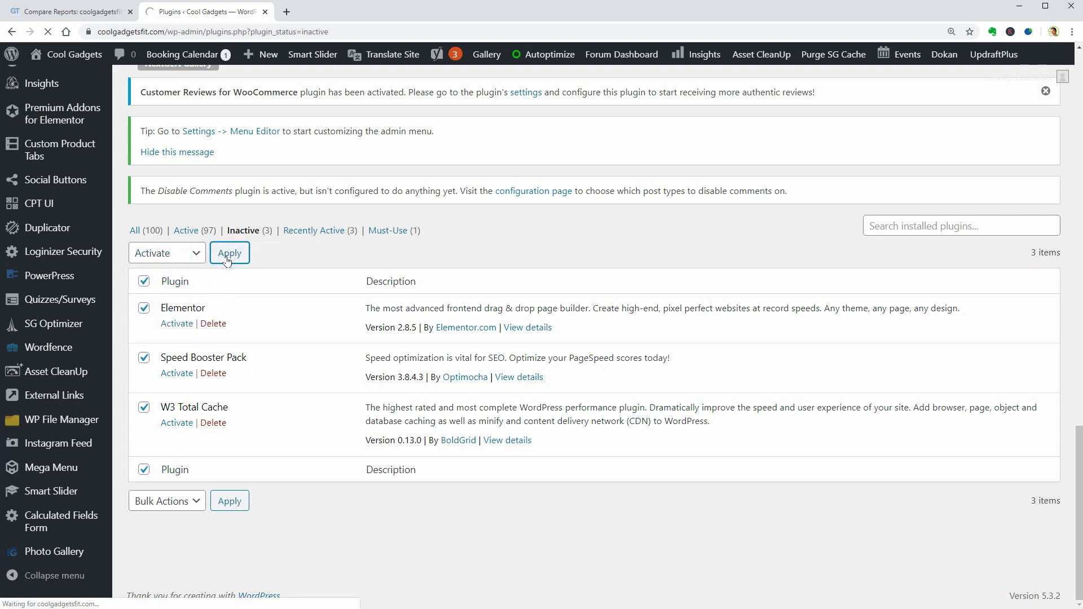
Highlight the SG Optimizer duplicate-functionality warning on the plugins page
scroll(594, 337, "down", 4)
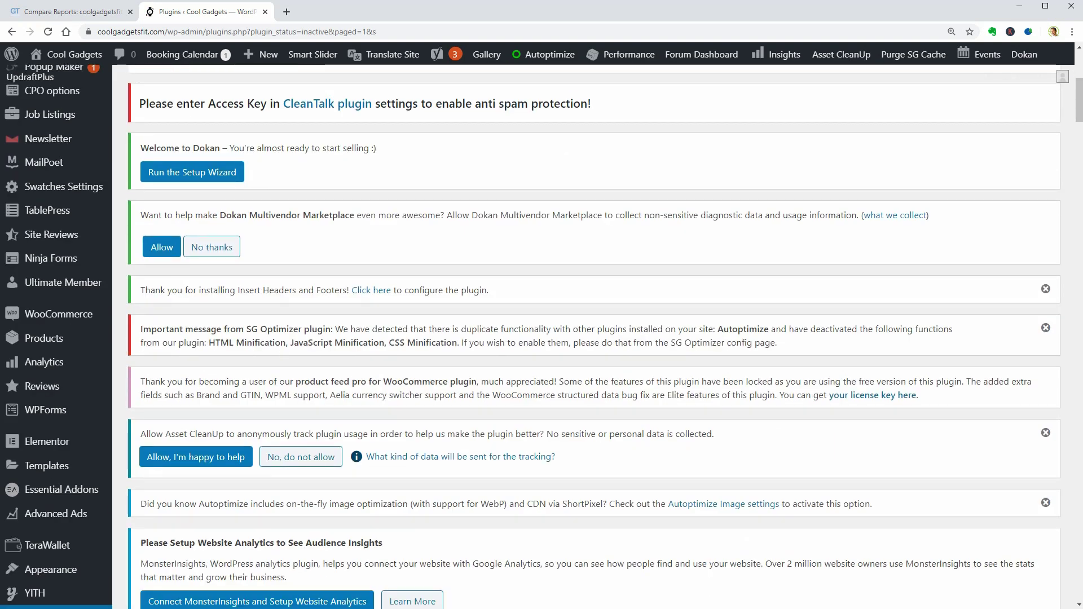
left_click_drag(335, 329, 961, 345)
scroll(961, 345, "down", 3)
left_click(68, 12)
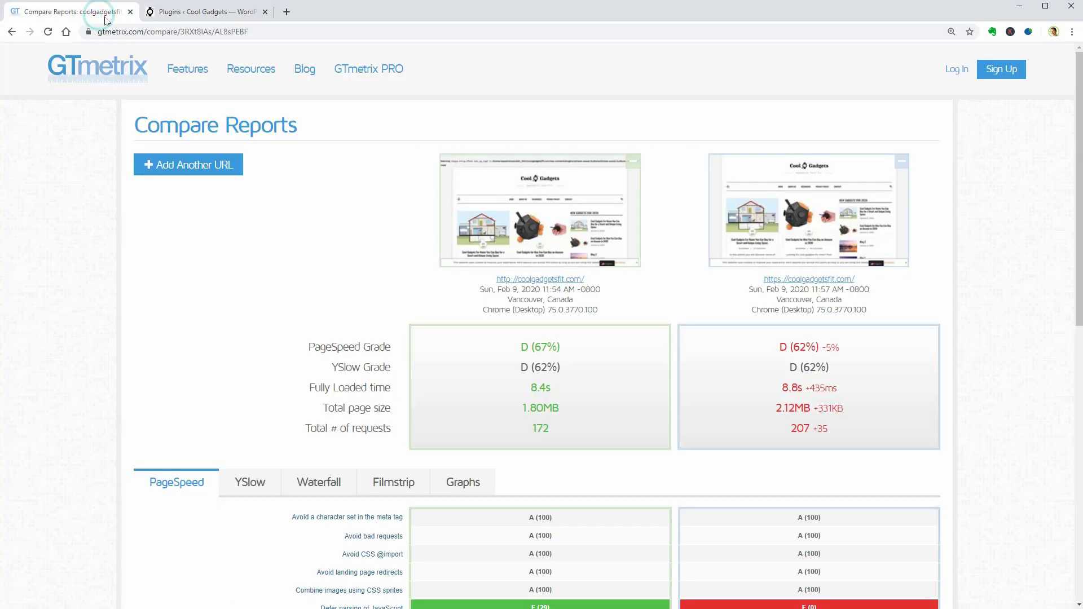
left_click(222, 162)
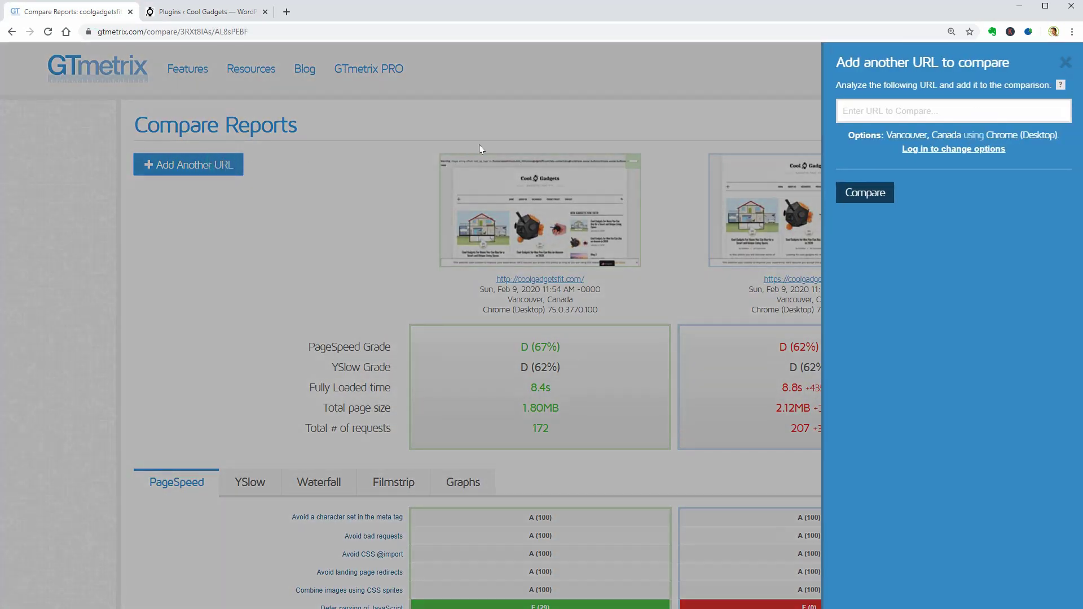
right_click(869, 104)
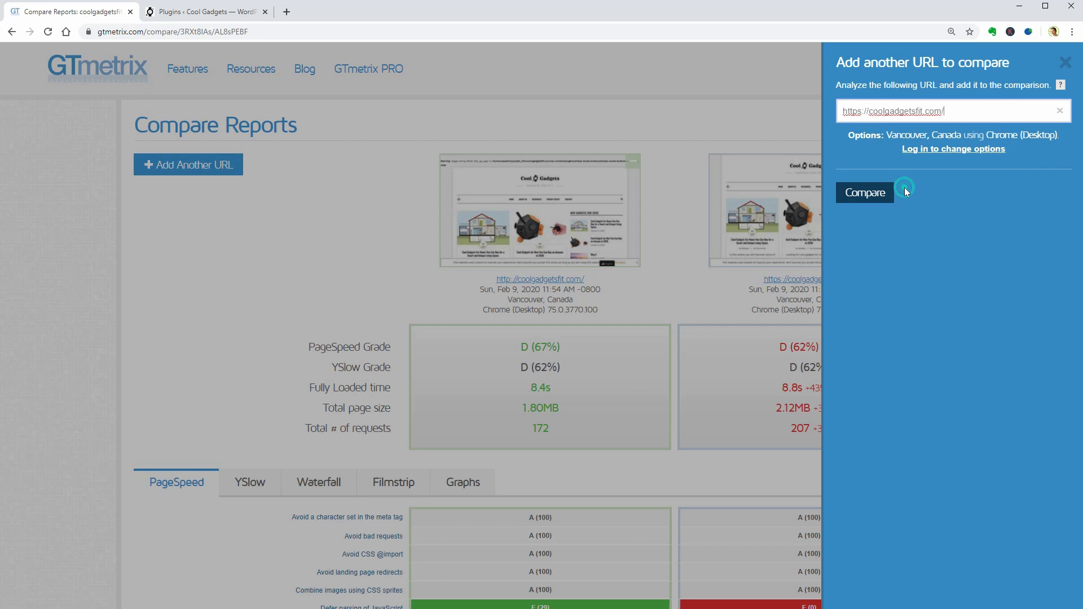
left_click(886, 193)
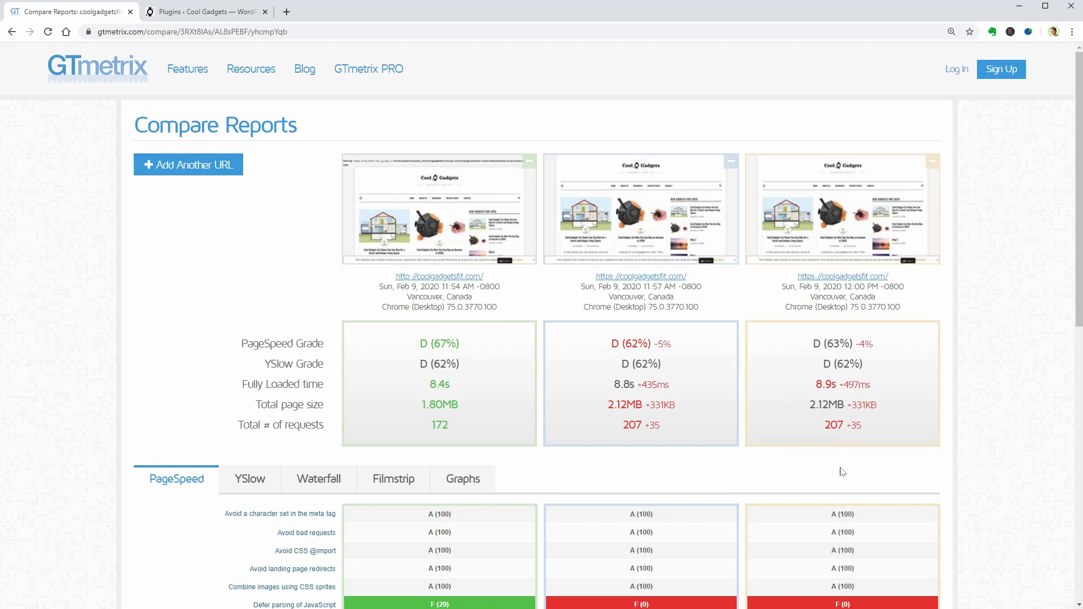
key("ctrl+Tab")
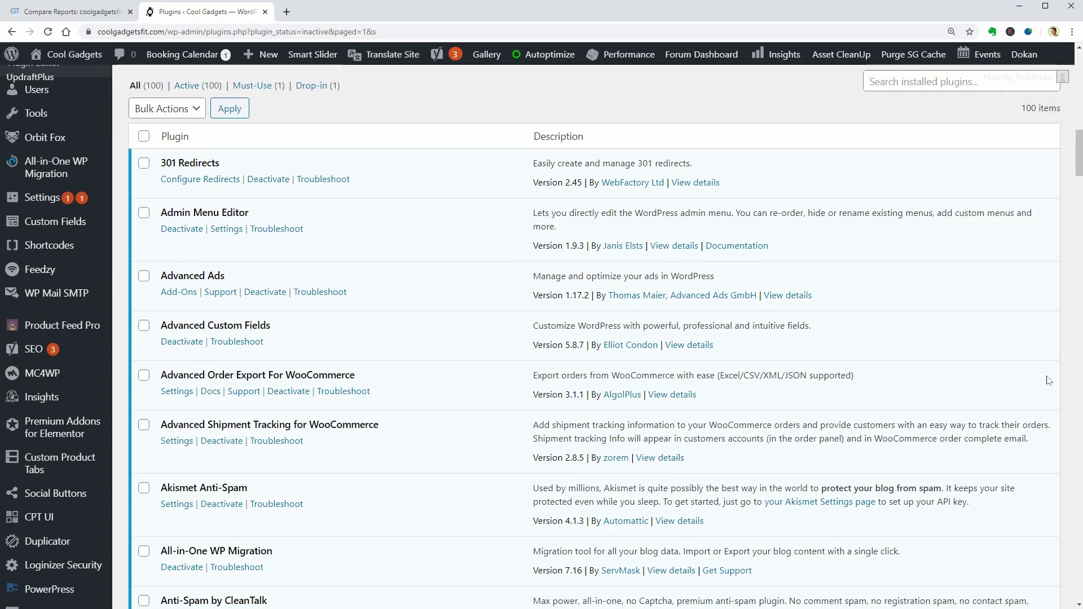